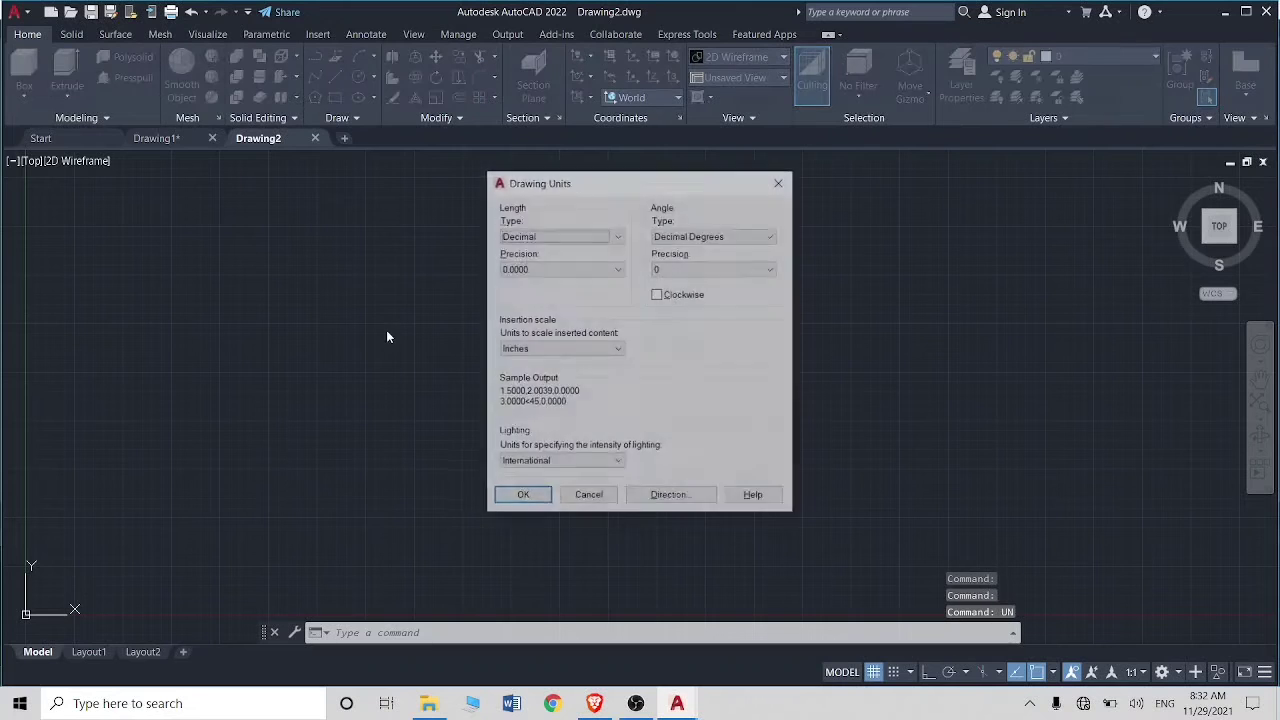
# Step: Set the drawing's insertion scale units to Millimeters
pyautogui.click(514, 349)
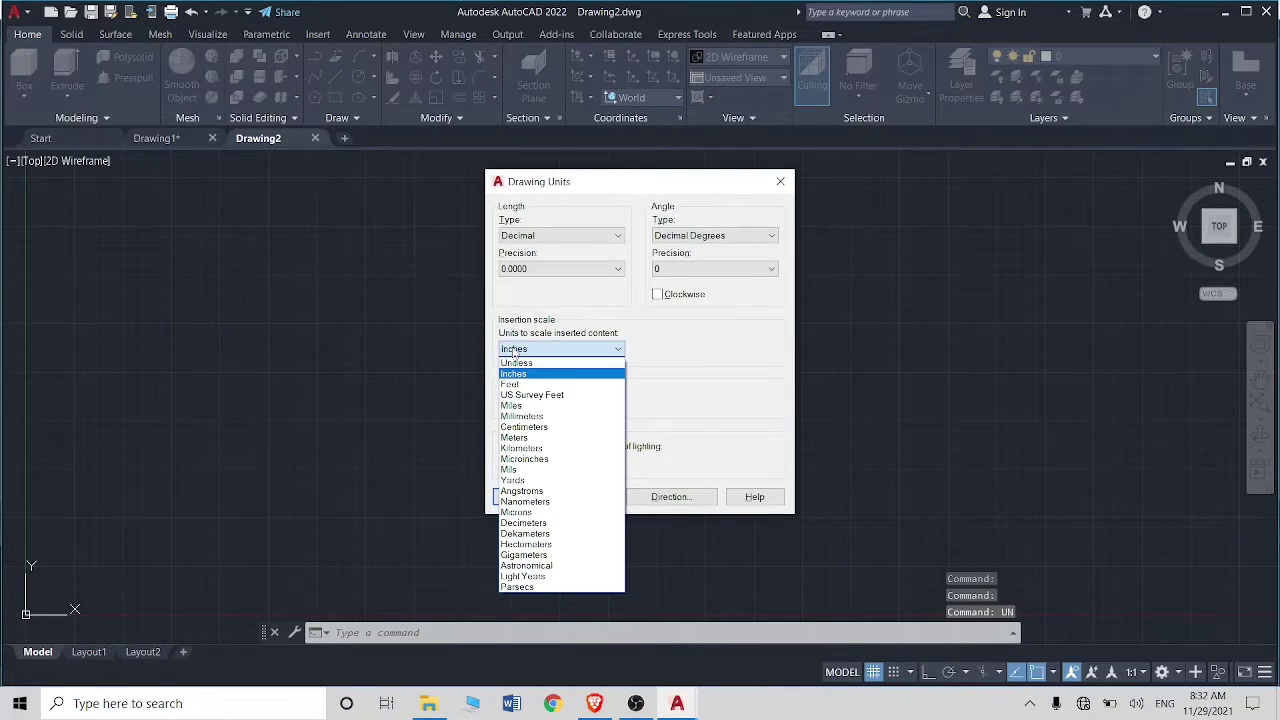
pyautogui.click(537, 417)
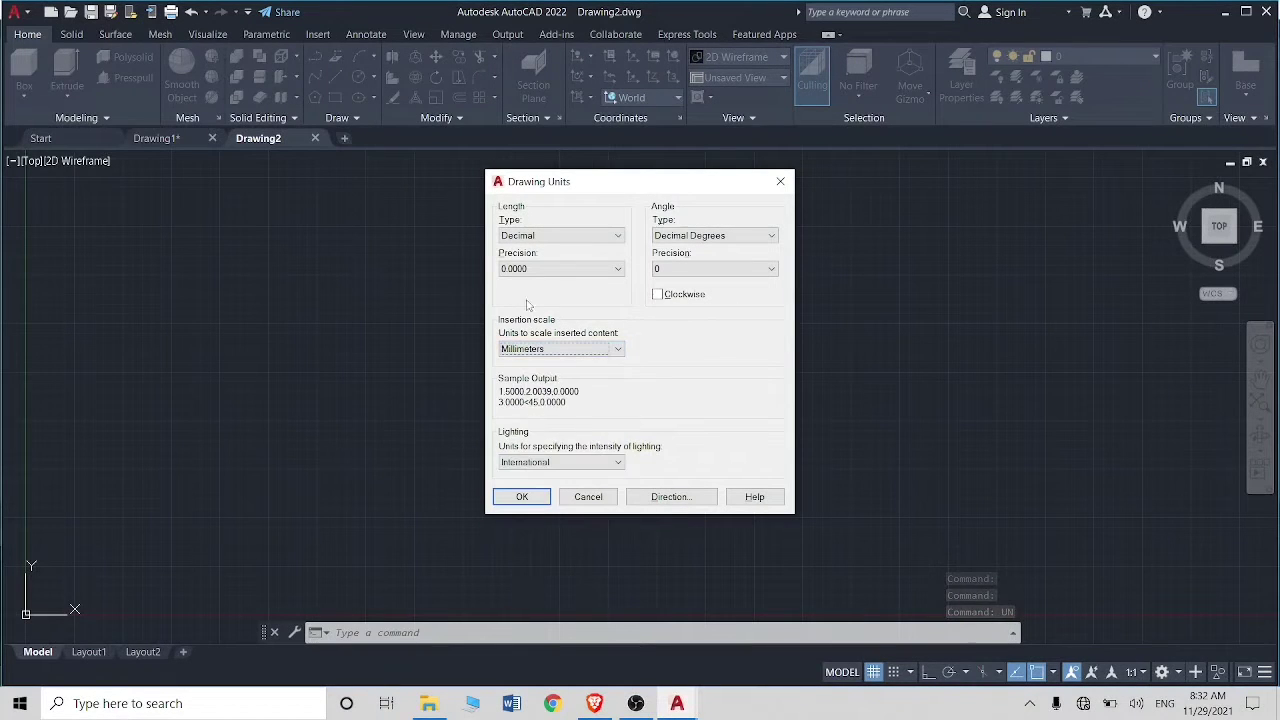
pyautogui.click(522, 496)
# Step: Turn off the grid, enable Ortho, and draw concentric circles of radius 9 and 4
pyautogui.click(874, 673)
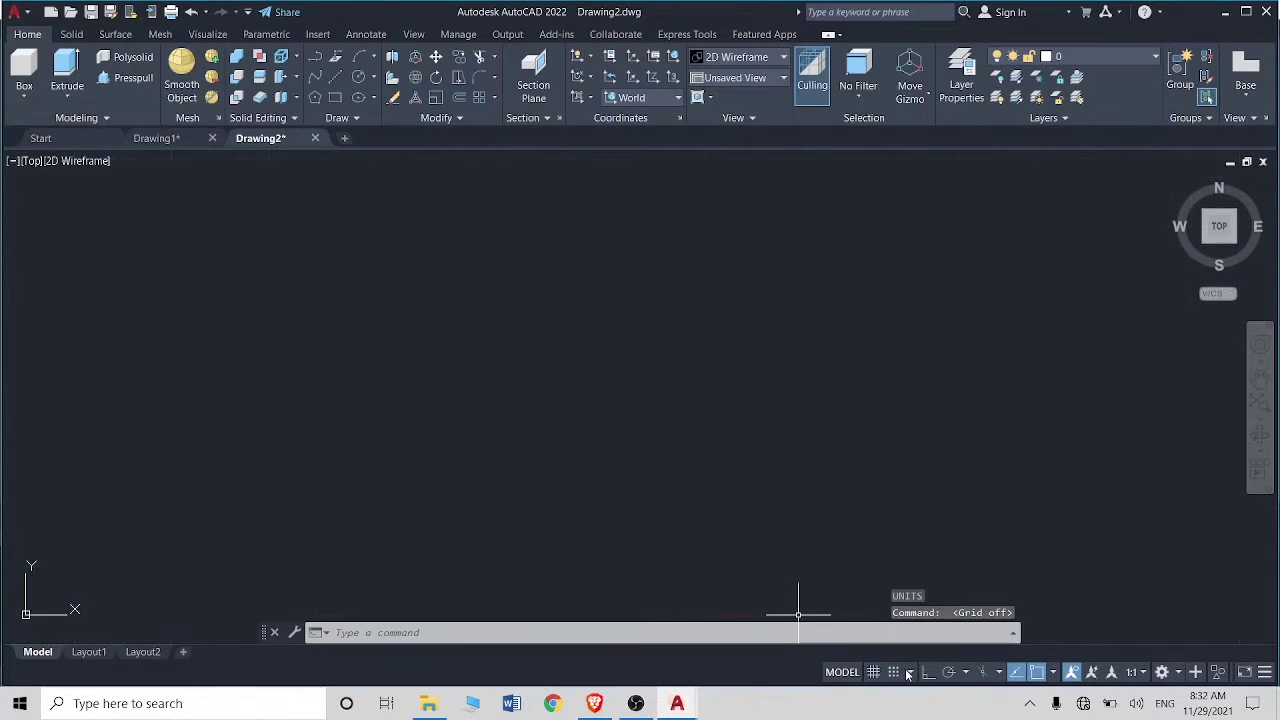
pyautogui.click(930, 673)
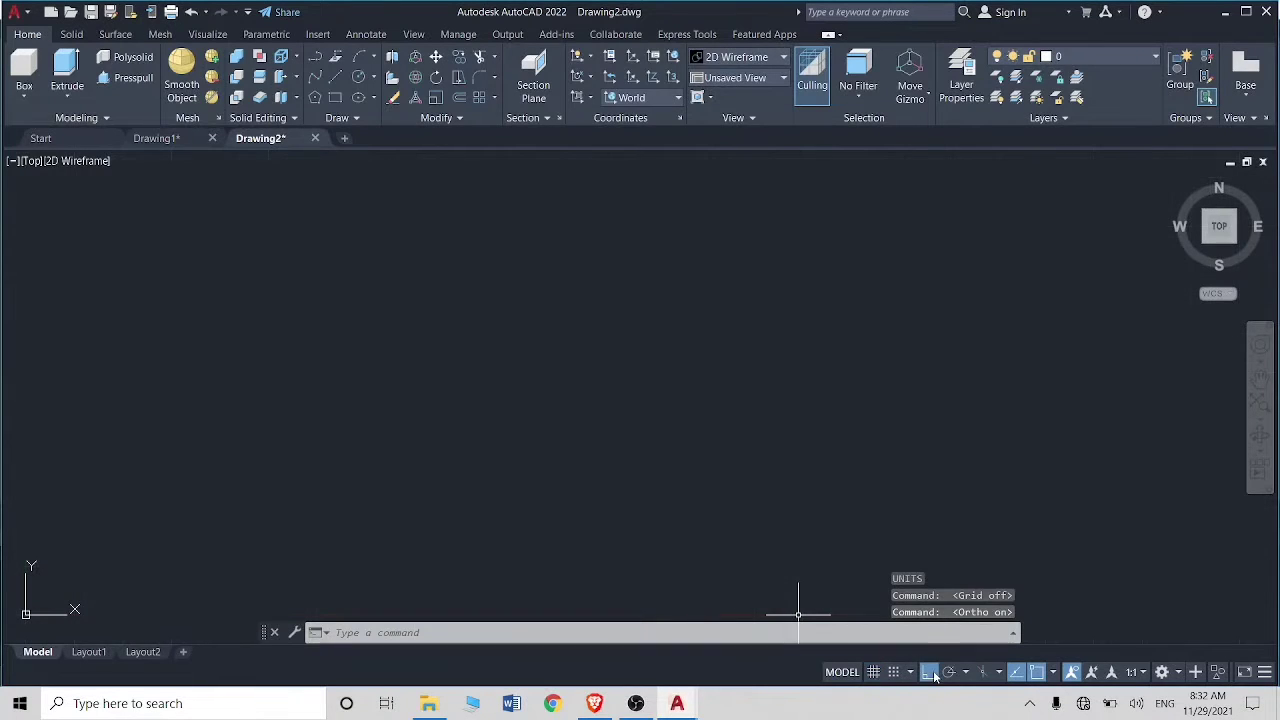
pyautogui.click(361, 80)
pyautogui.click(506, 330)
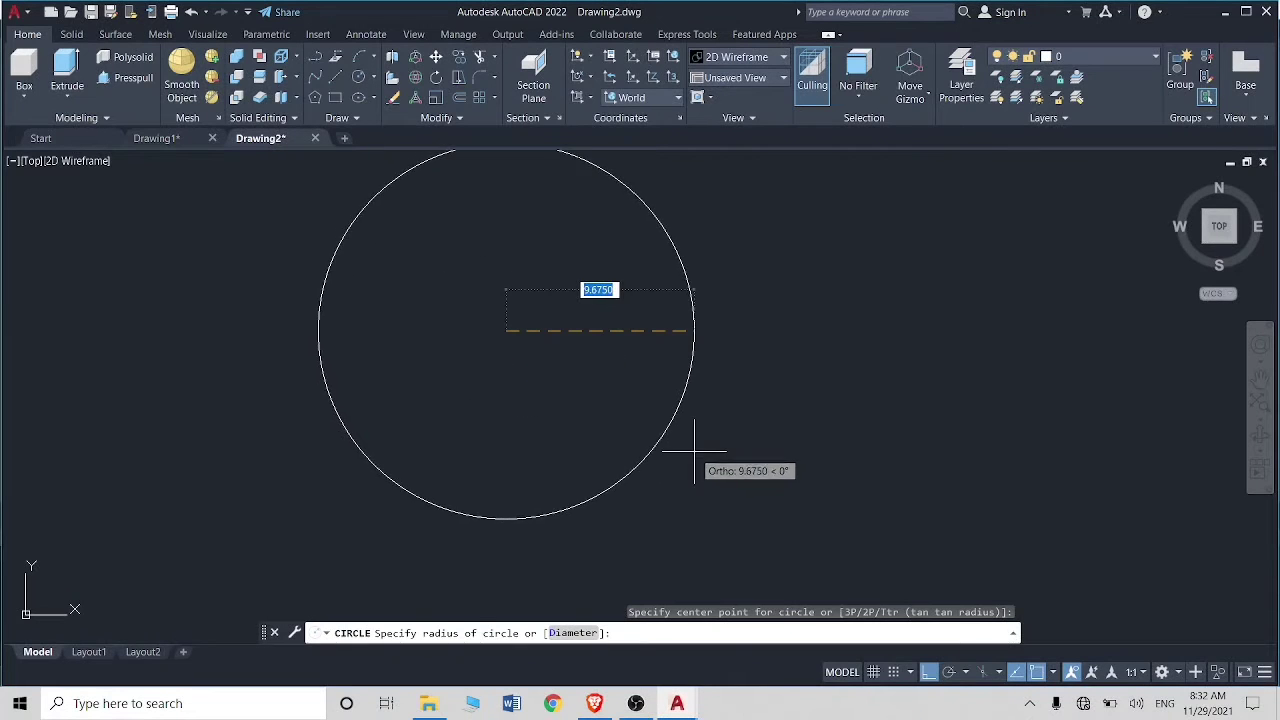
pyautogui.write('9')
pyautogui.press('Return')
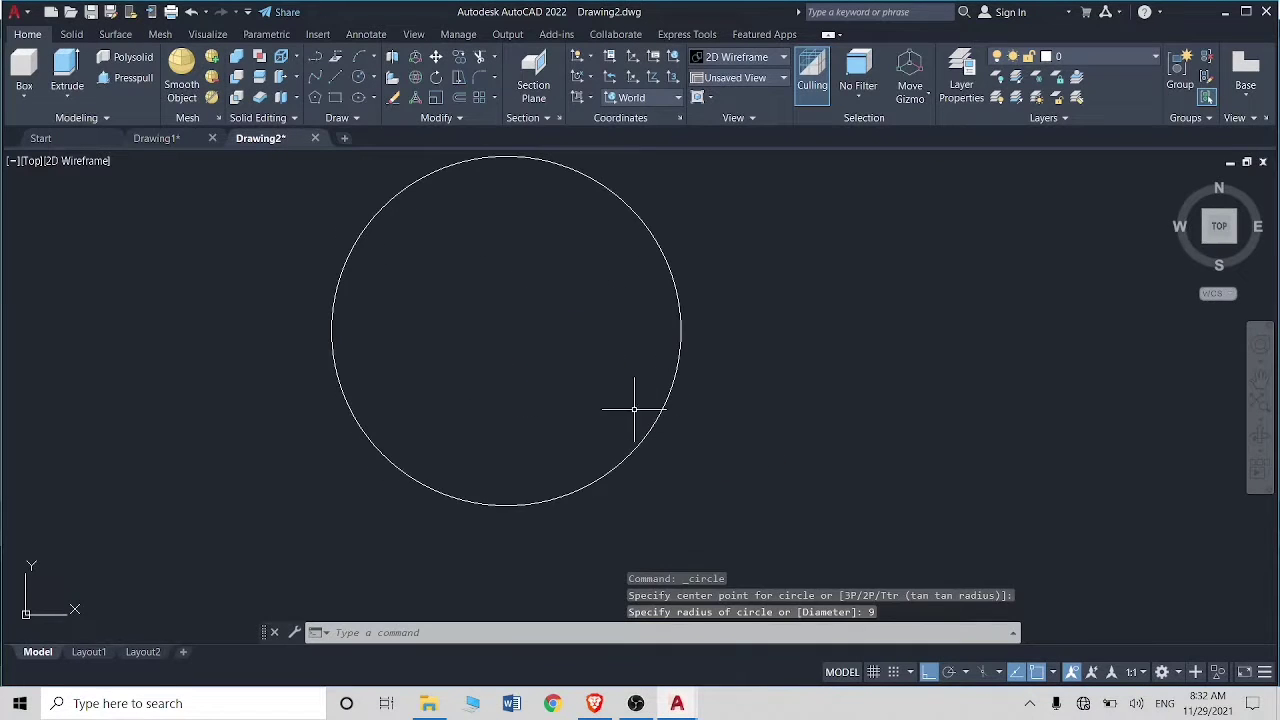
pyautogui.press('Return')
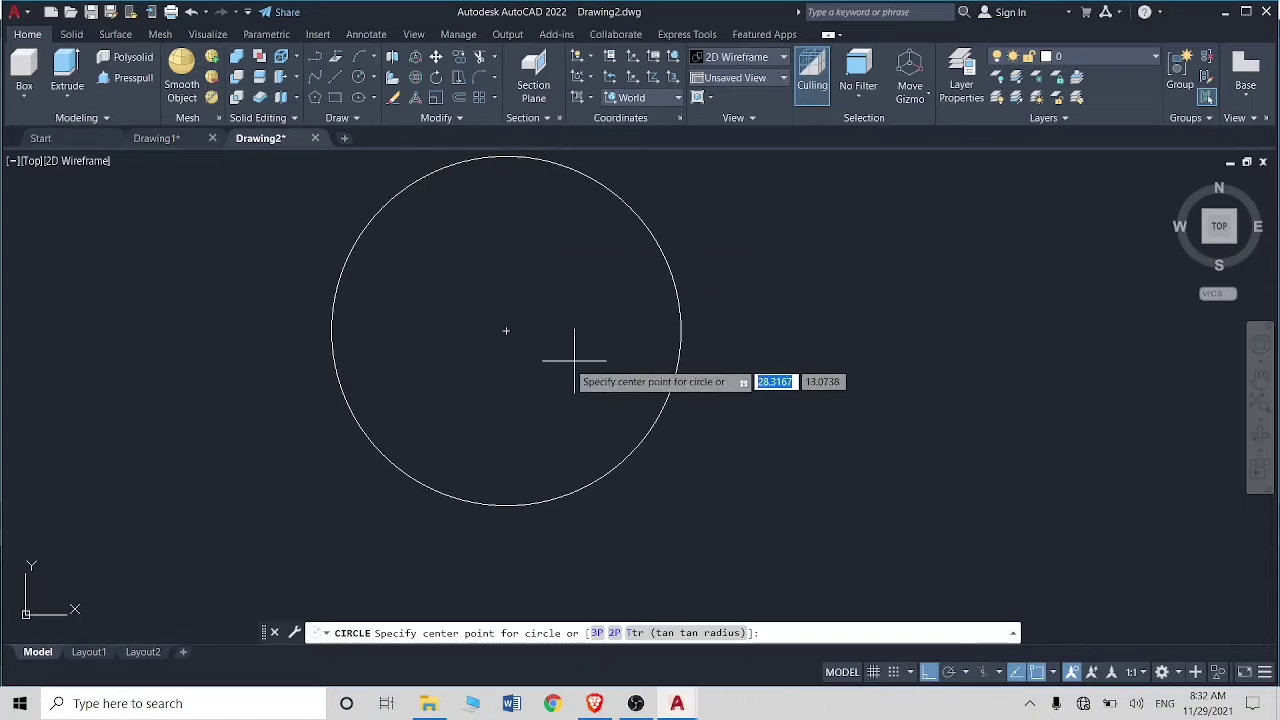
pyautogui.click(506, 330)
pyautogui.write('4')
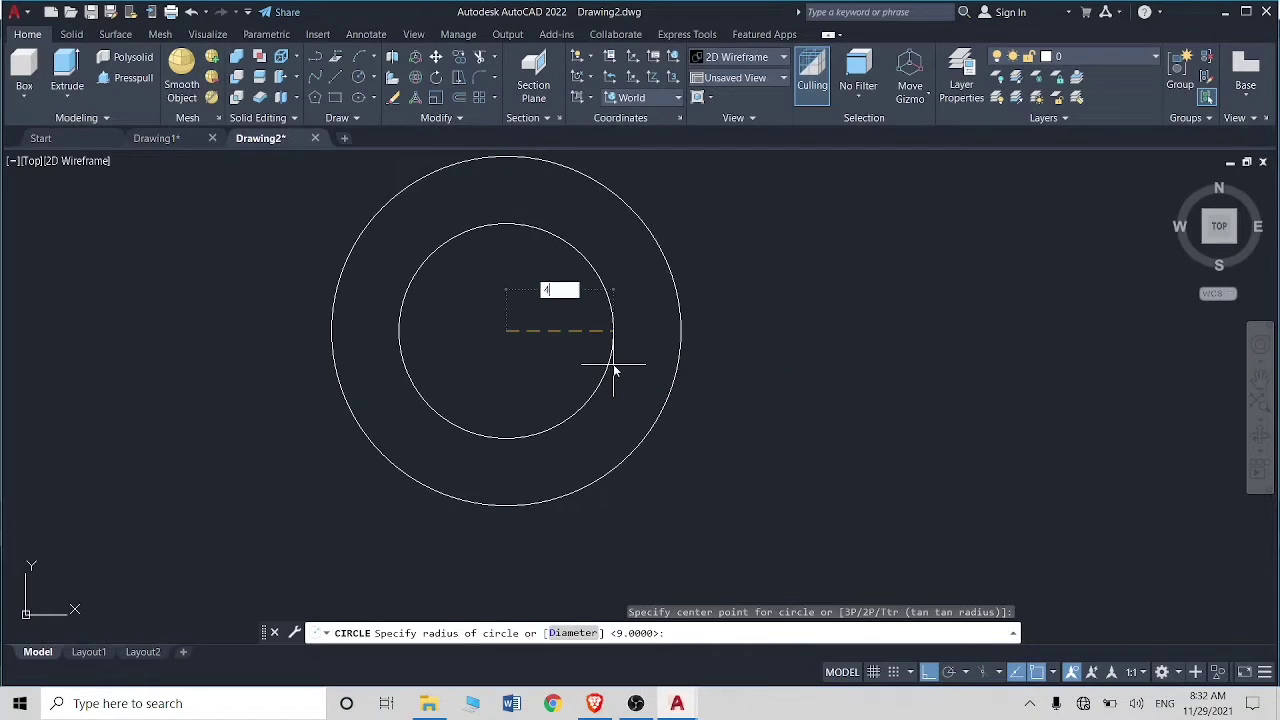
pyautogui.press('Return')
# Step: Draw a six-sided polygon inscribed in a radius 9 circle at the circles' centre
pyautogui.scroll(-2, 602, 364)
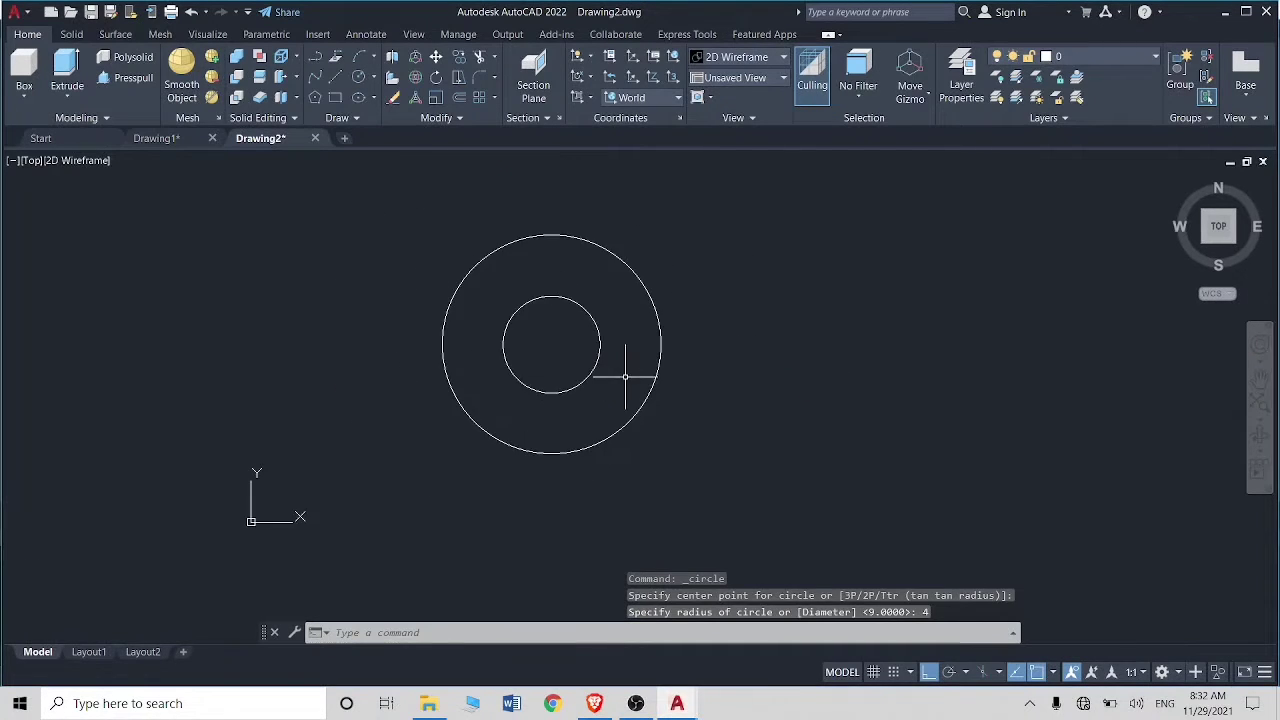
pyautogui.click(315, 98)
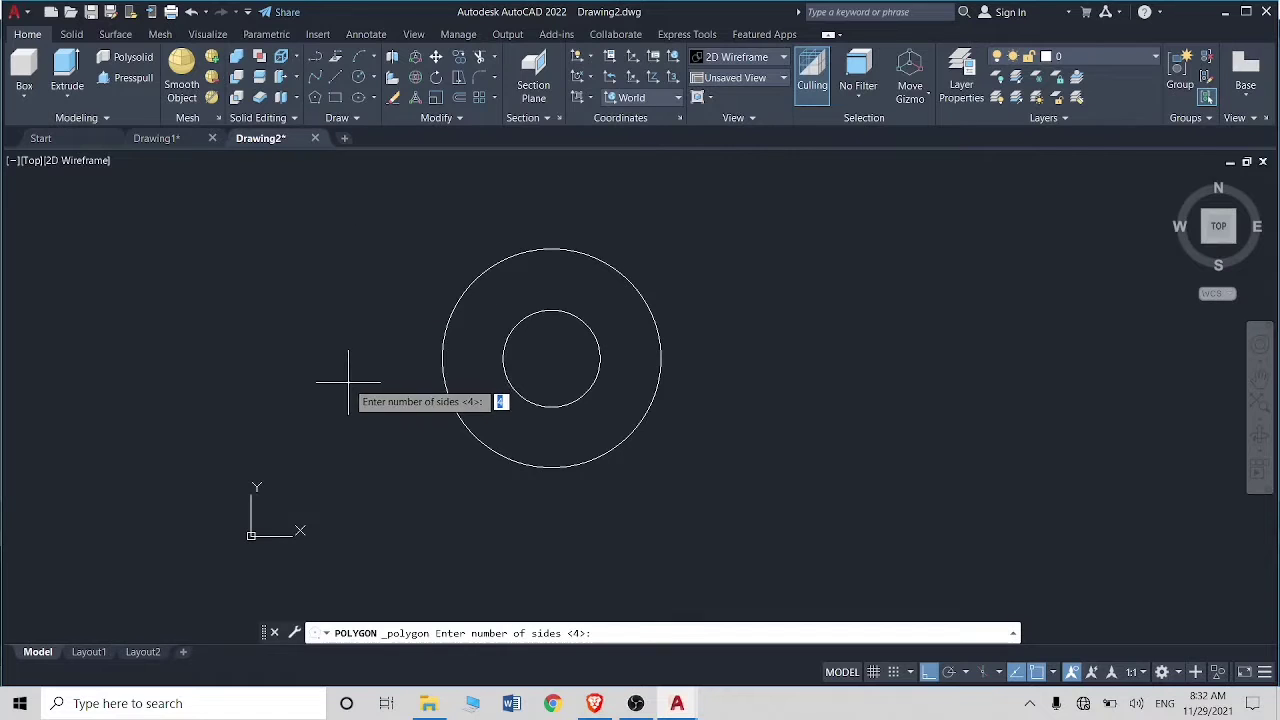
pyautogui.press('Return')
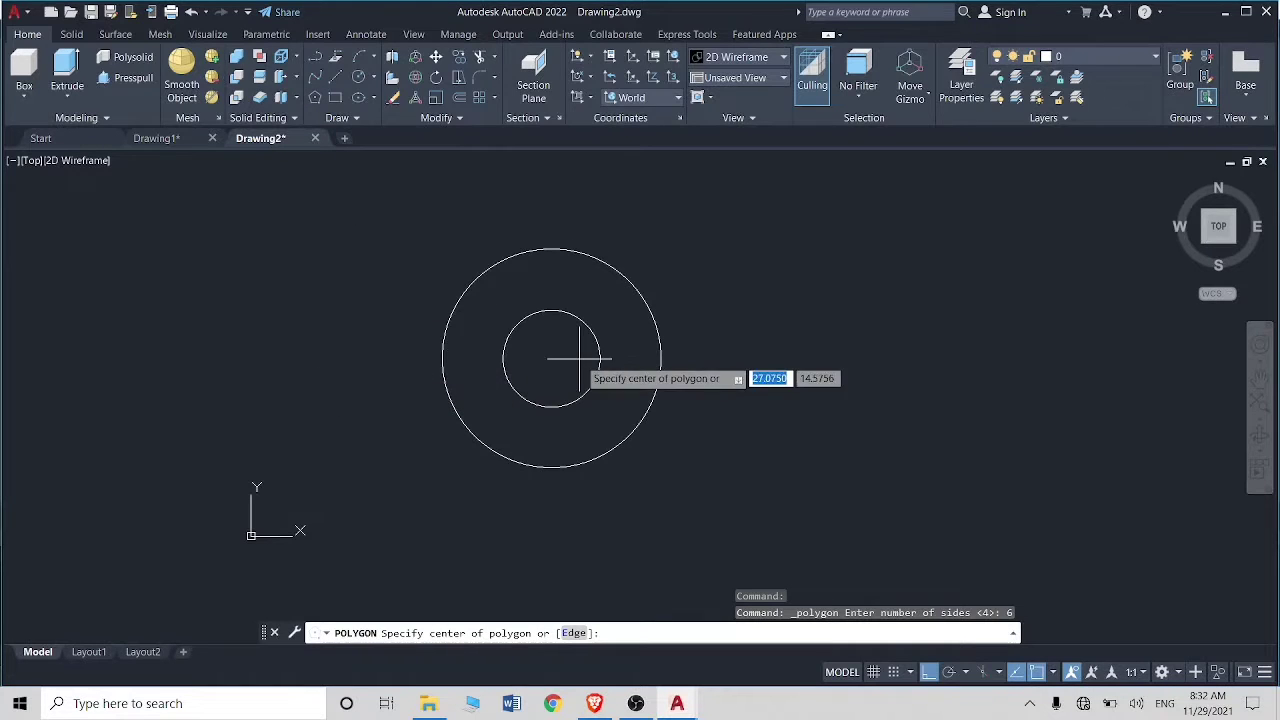
pyautogui.click(550, 357)
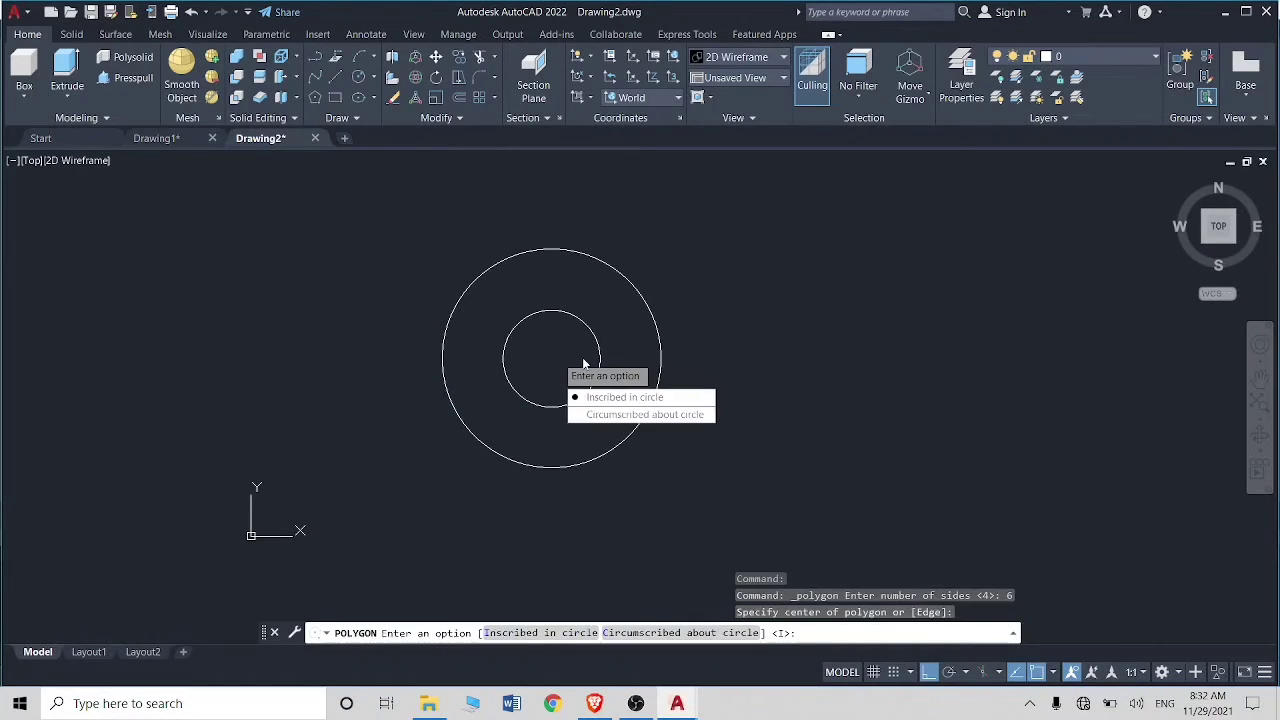
pyautogui.click(597, 397)
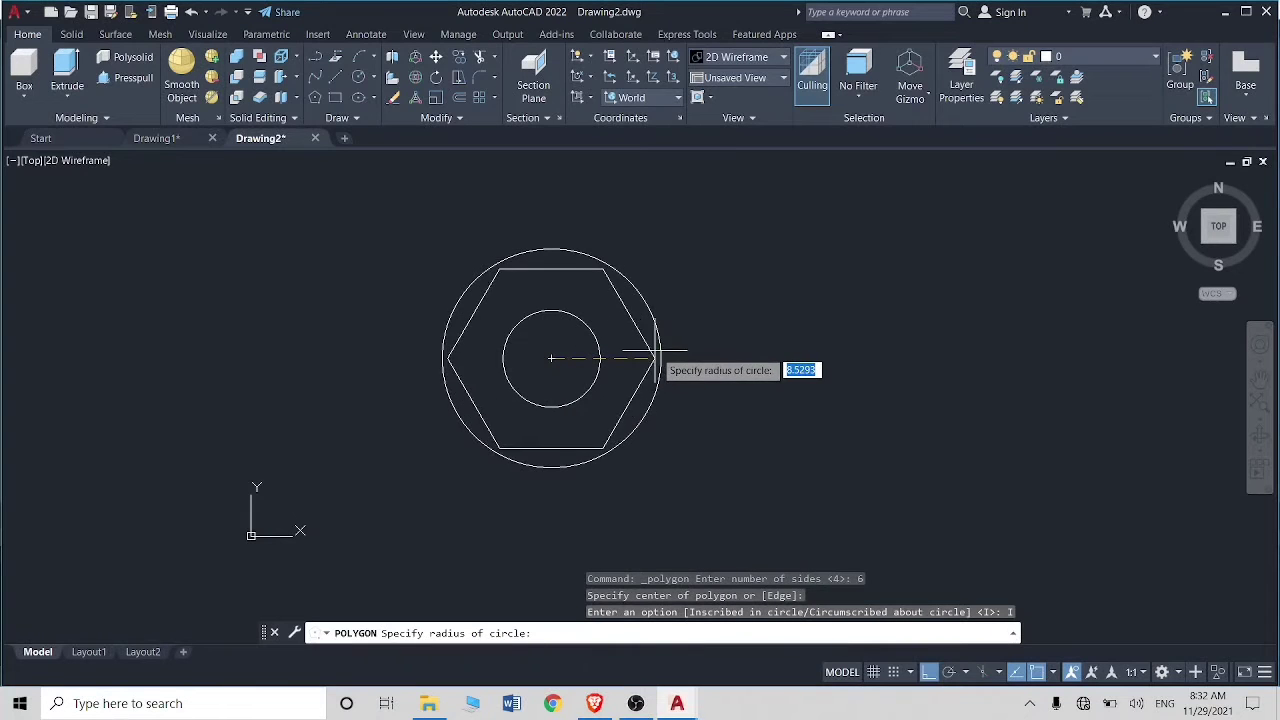
pyautogui.write('9')
pyautogui.press('Return')
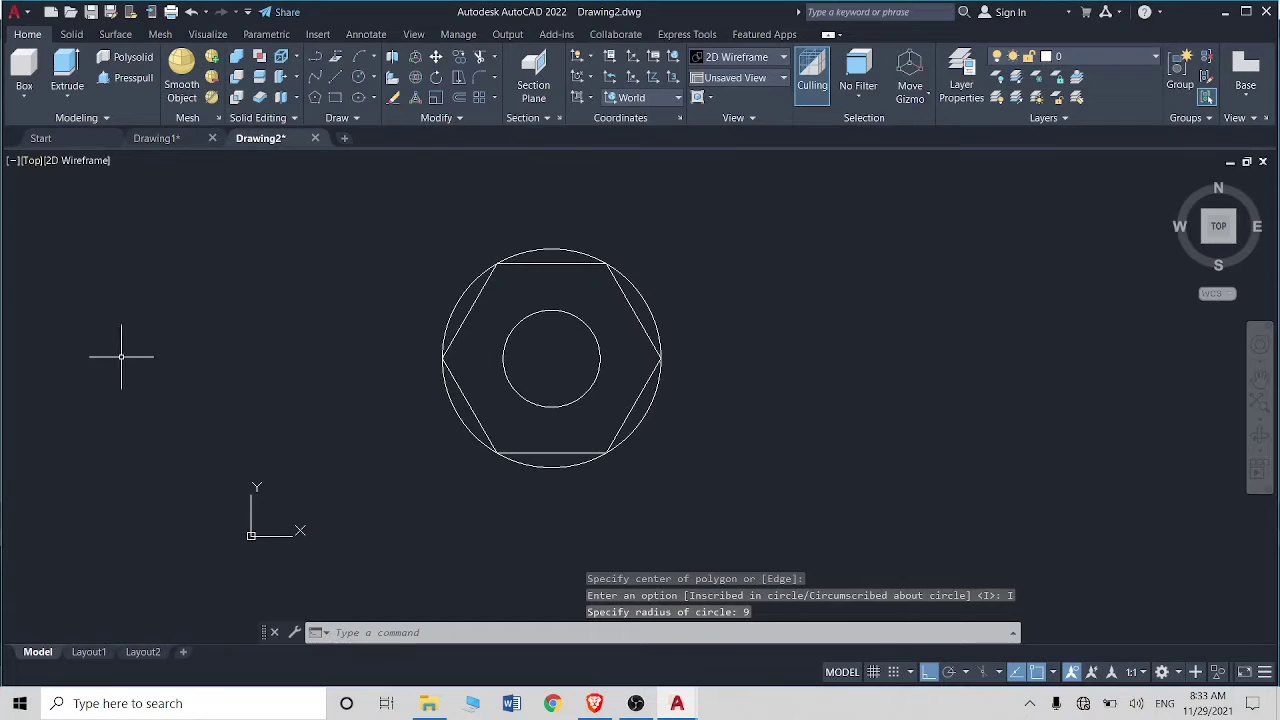
pyautogui.click(31, 160)
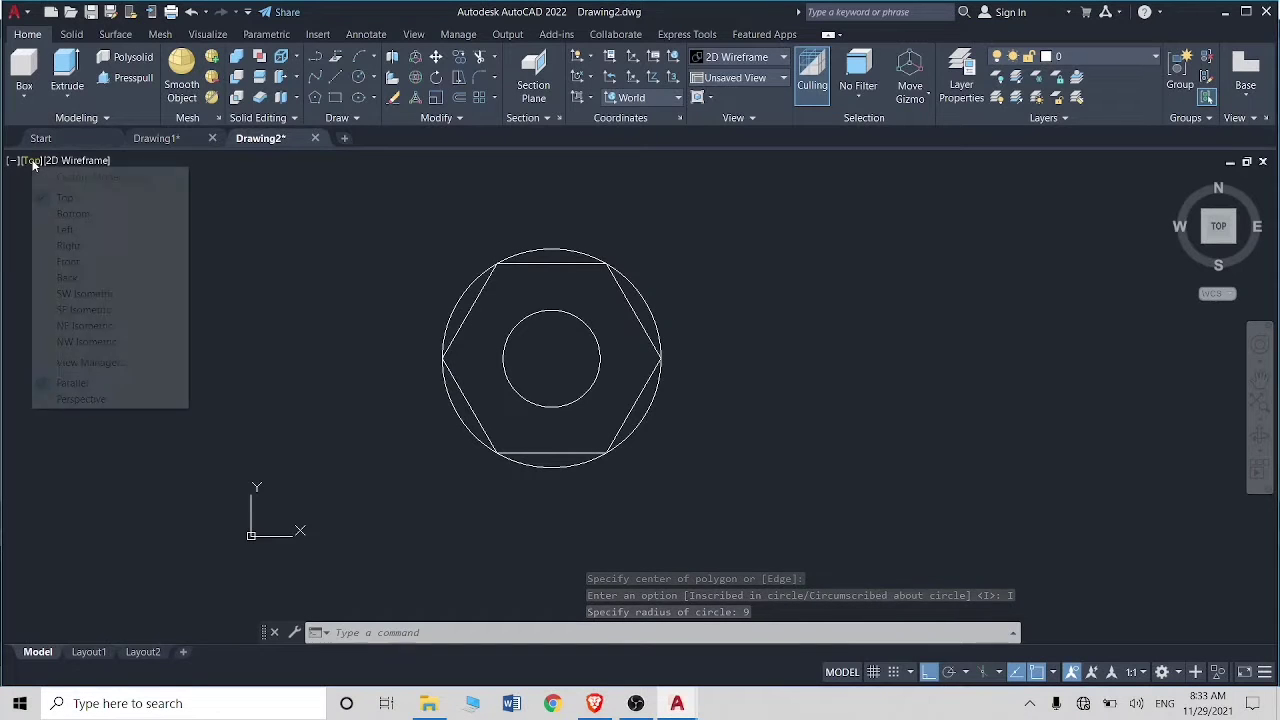
# Step: Switch to the SE Isometric view with the Realistic visual style
pyautogui.click(122, 310)
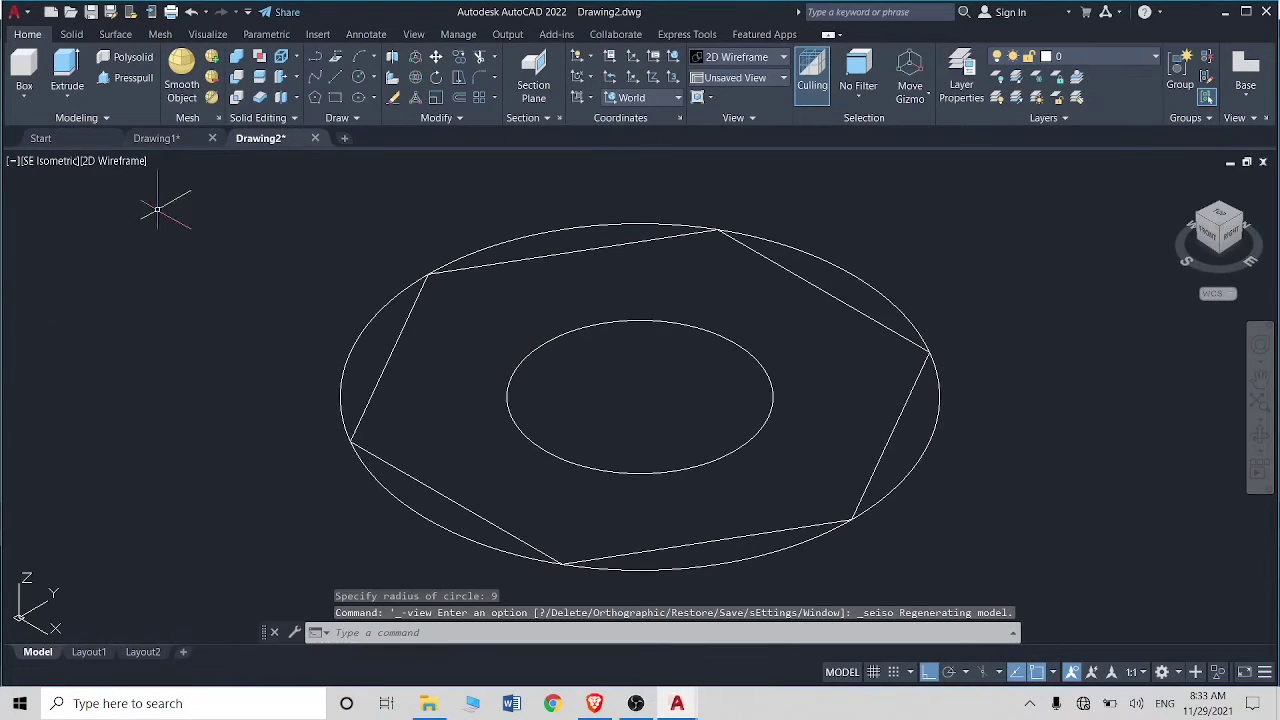
pyautogui.click(112, 161)
pyautogui.click(193, 250)
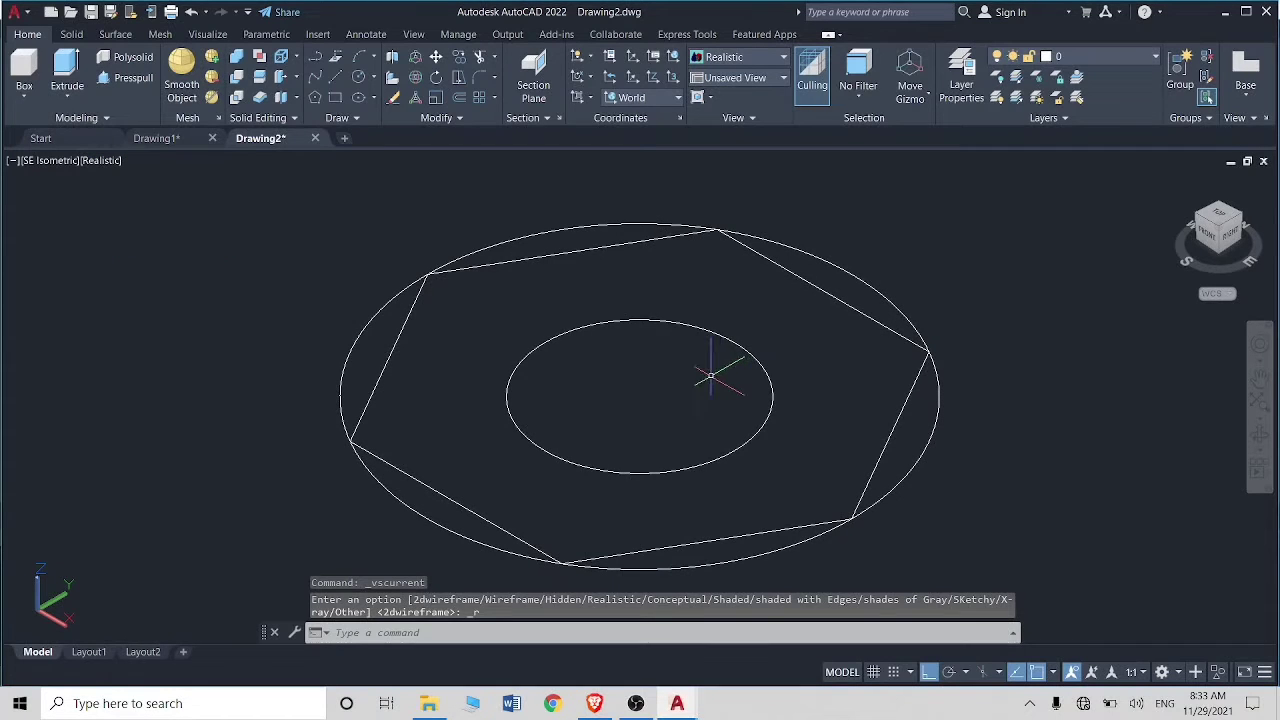
pyautogui.click(141, 78)
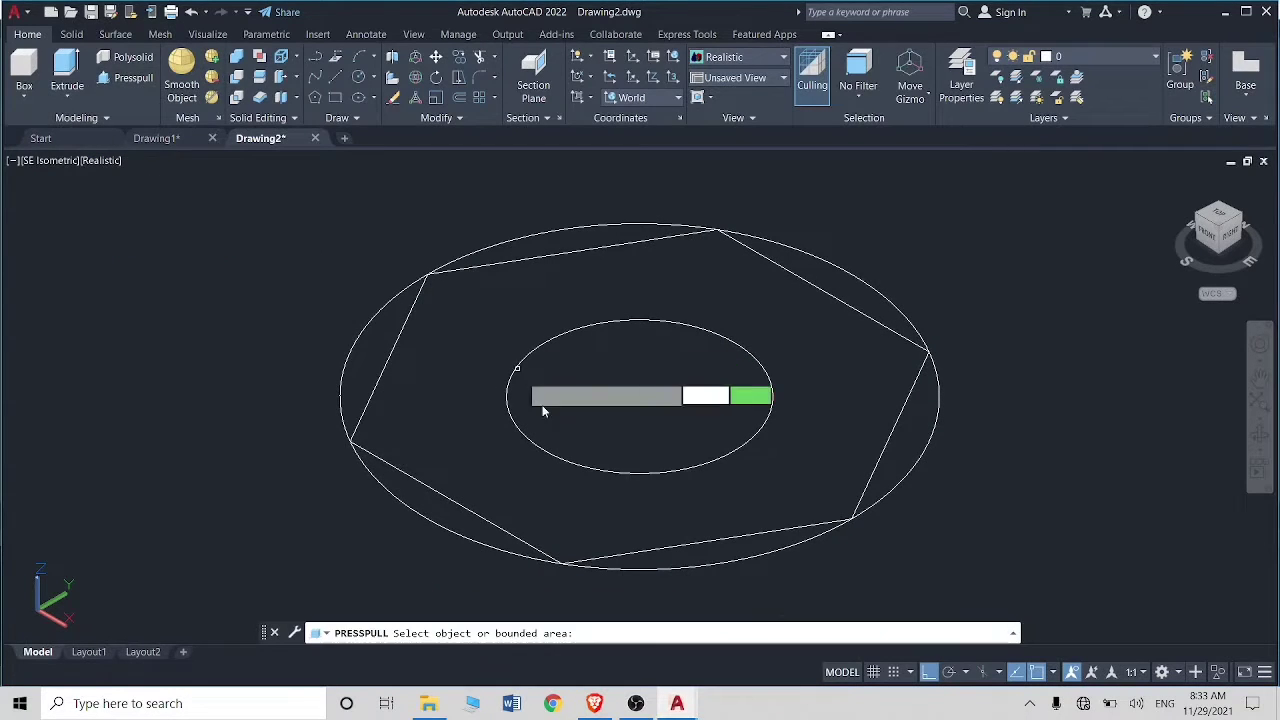
# Step: Press-pull the hexagon region and the outer ring each to a height of 5
pyautogui.click(518, 474)
pyautogui.write('5')
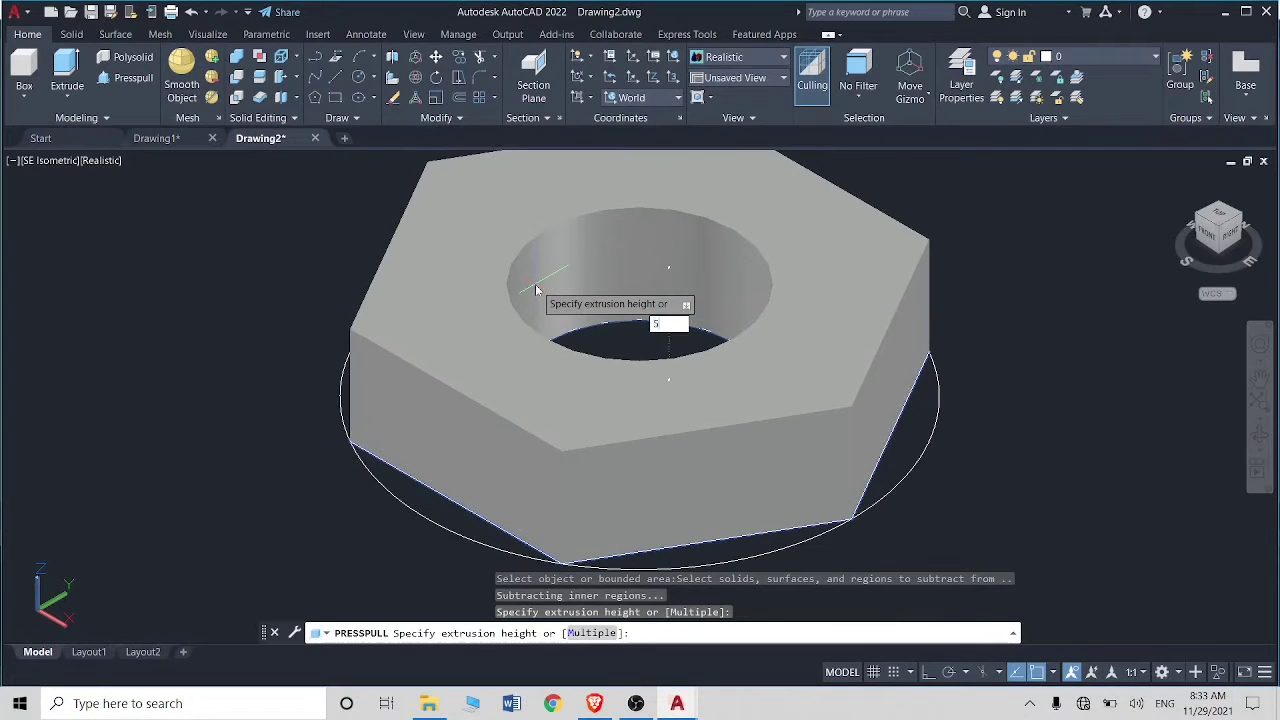
pyautogui.press('Return')
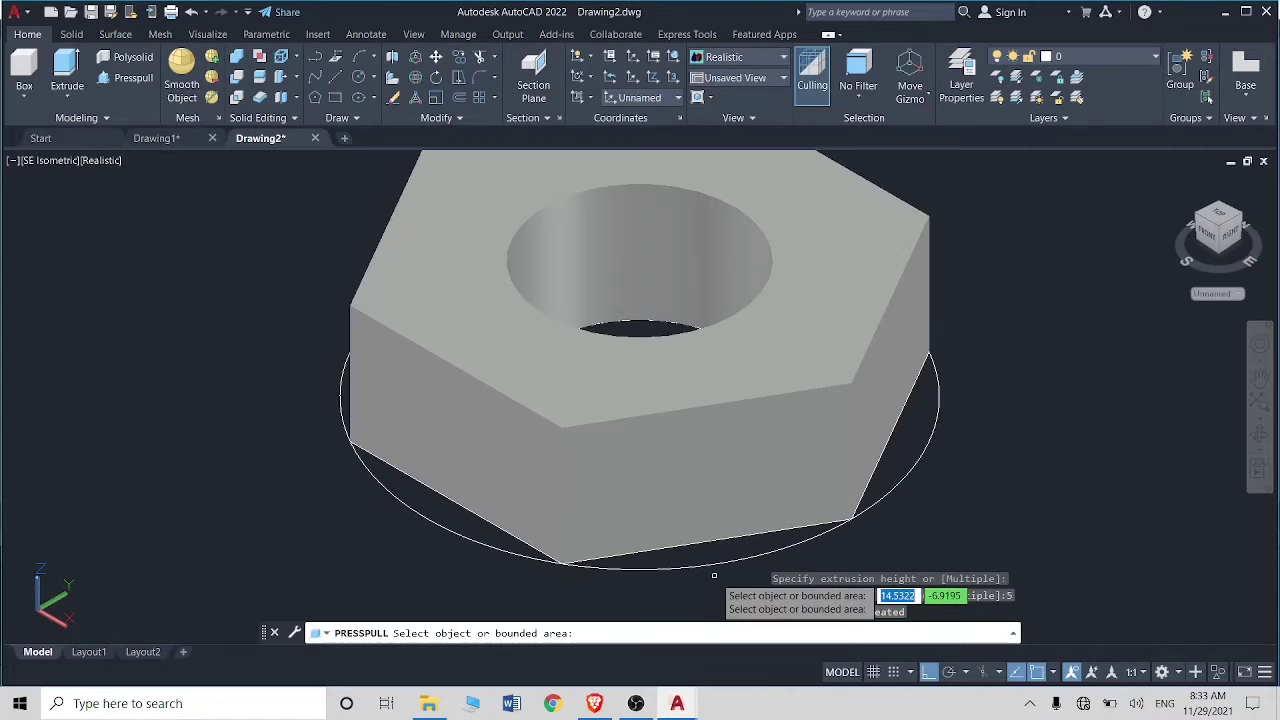
pyautogui.click(716, 560)
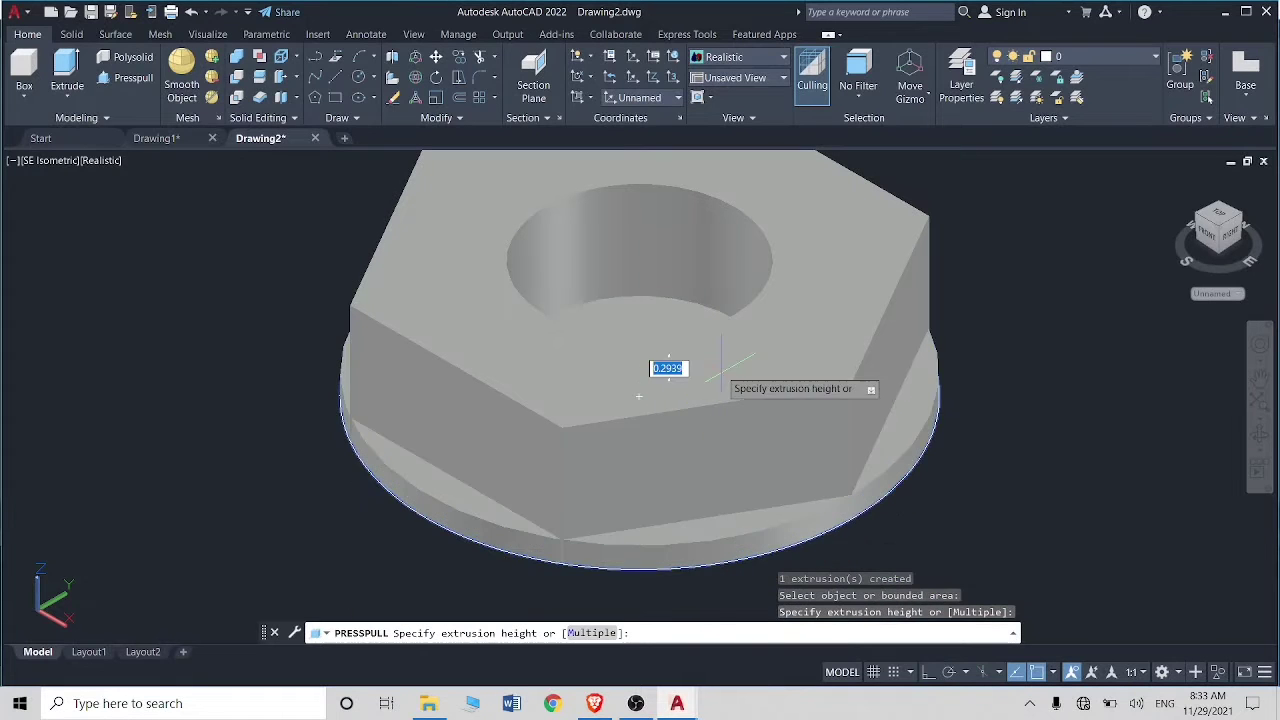
pyautogui.write('5')
pyautogui.press('Return')
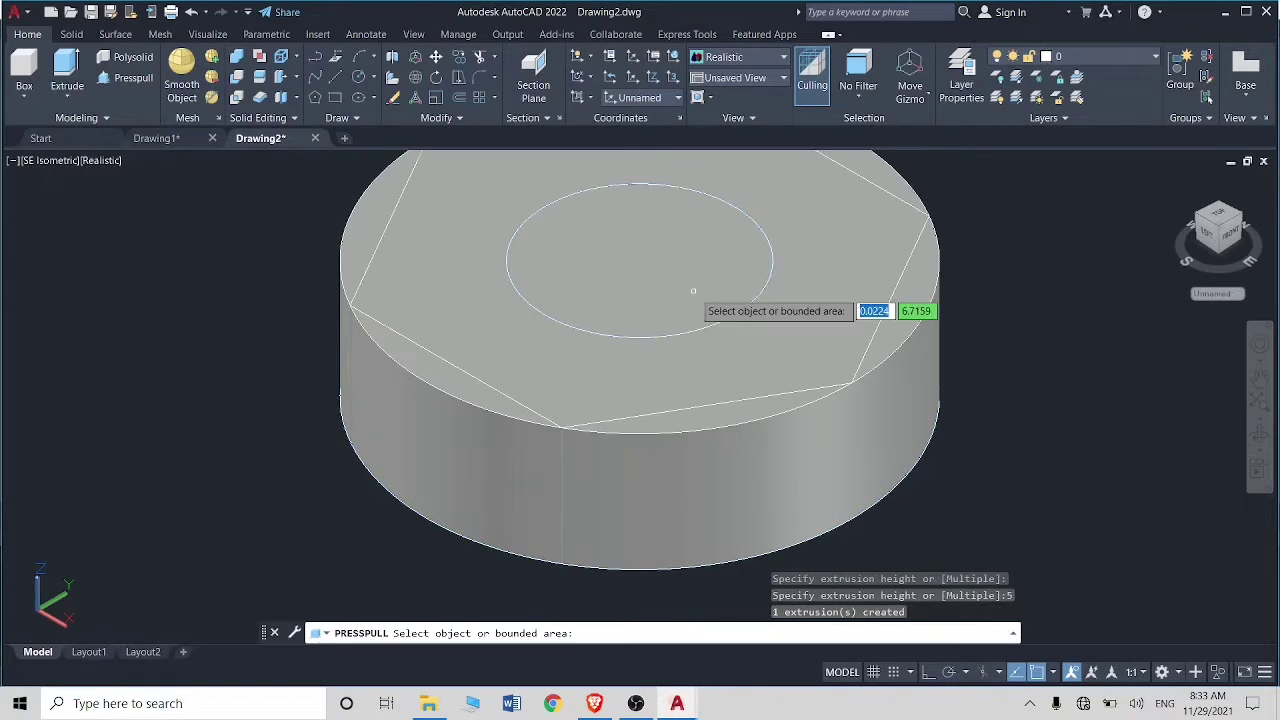
pyautogui.press('Return')
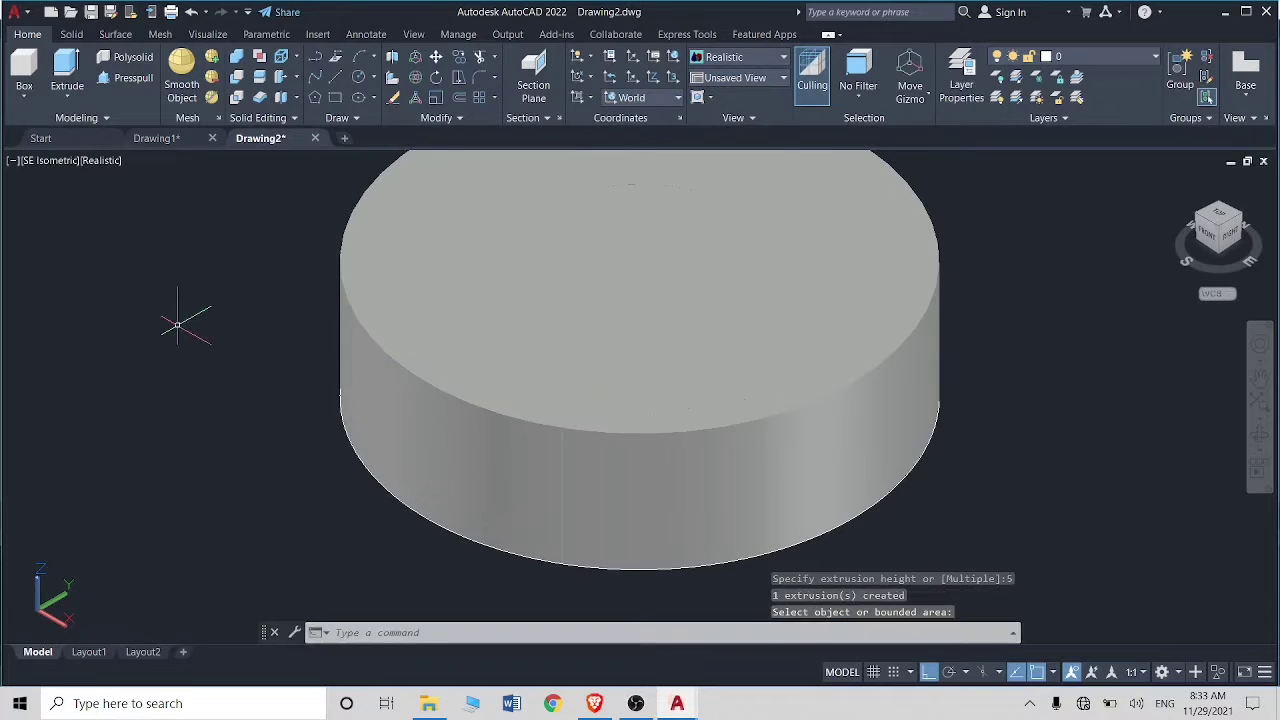
pyautogui.write('F')
# Step: Fillet the disc's top and bottom circular edges with radius 1 fillets
pyautogui.click(211, 374)
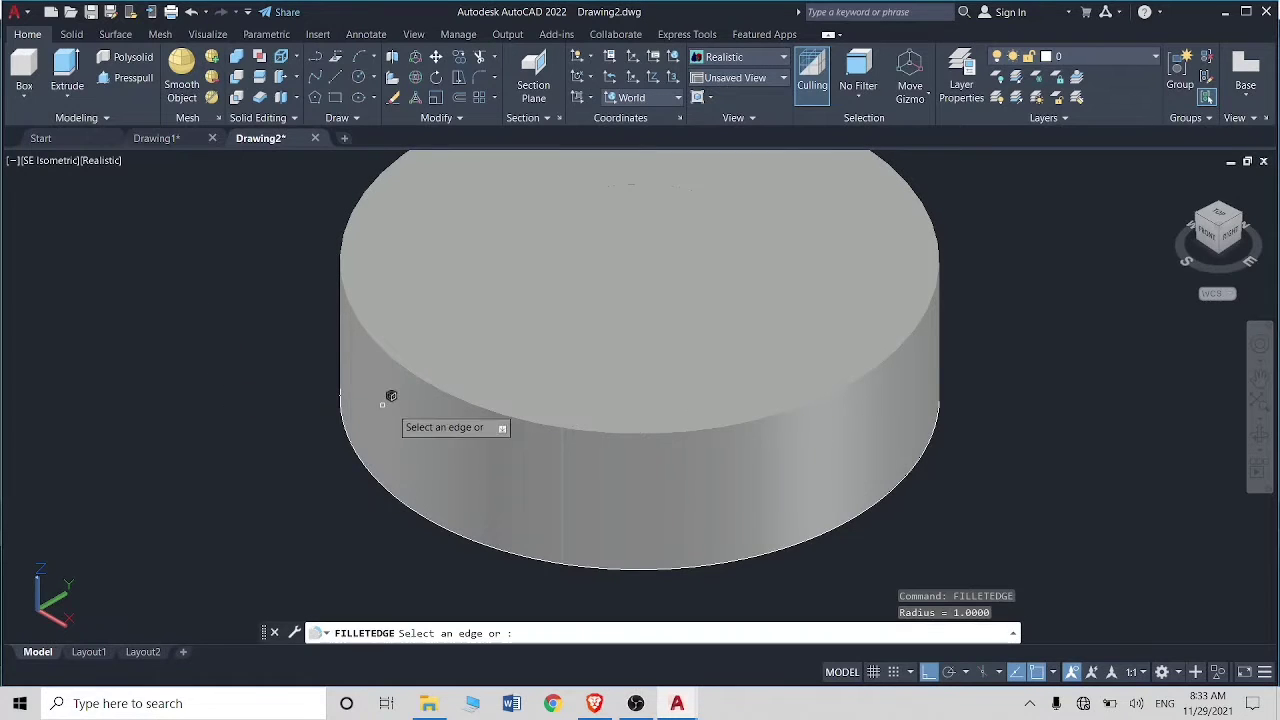
pyautogui.click(484, 412)
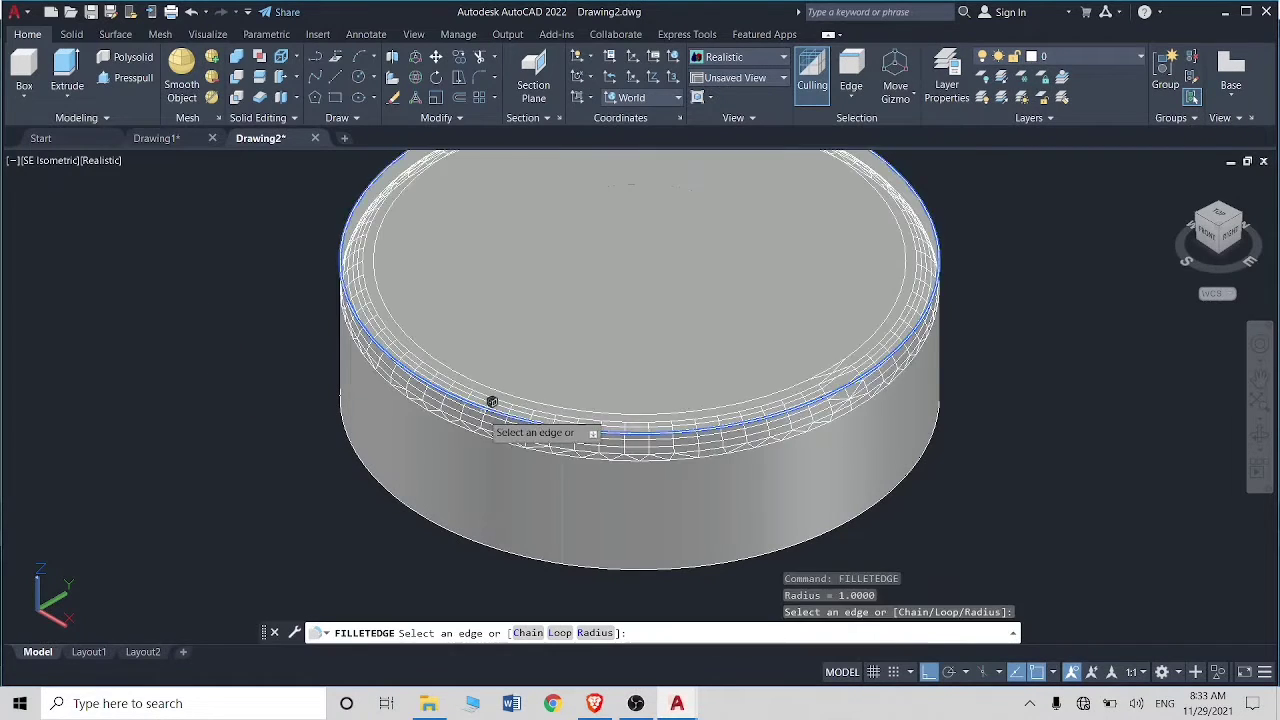
pyautogui.click(484, 532)
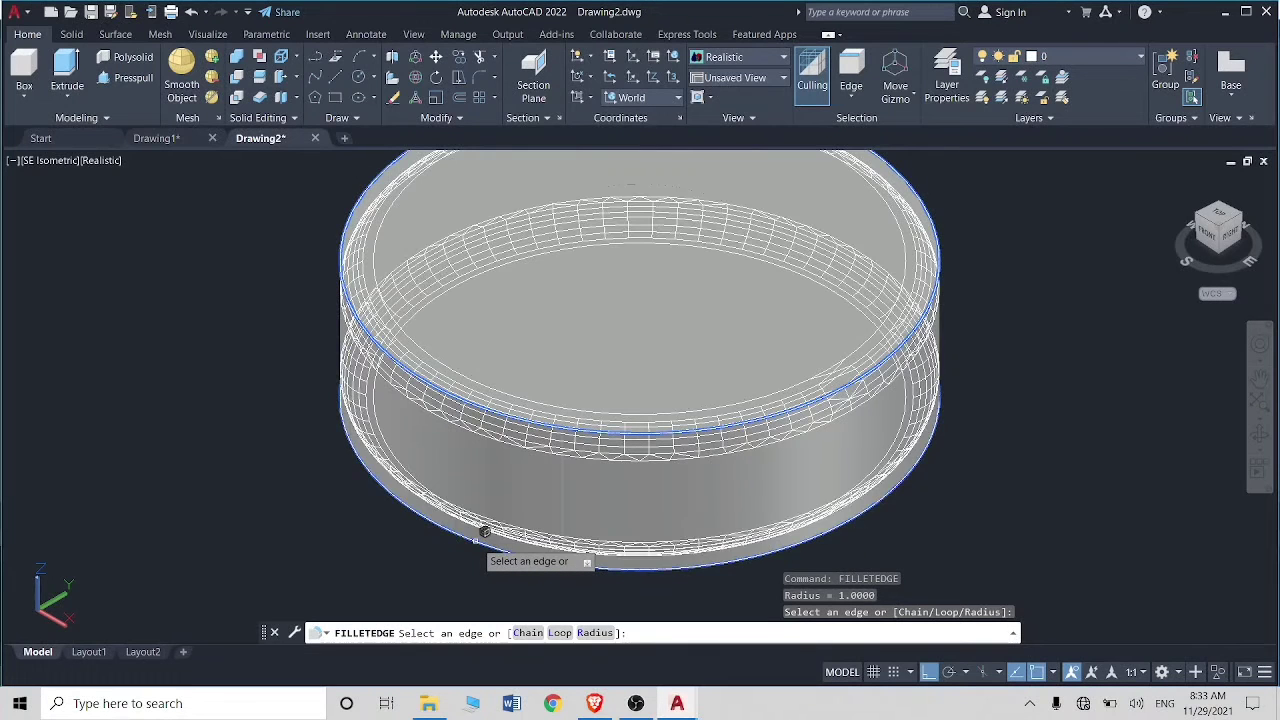
pyautogui.press('Return')
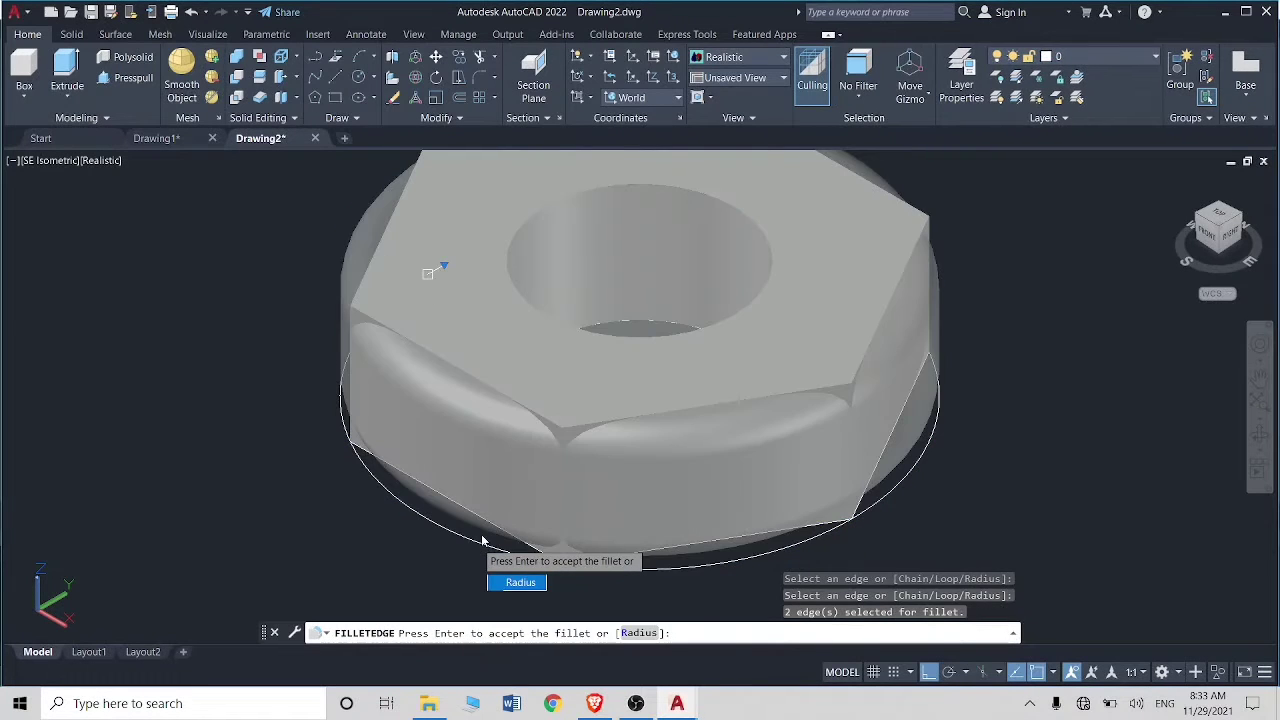
pyautogui.press('Return')
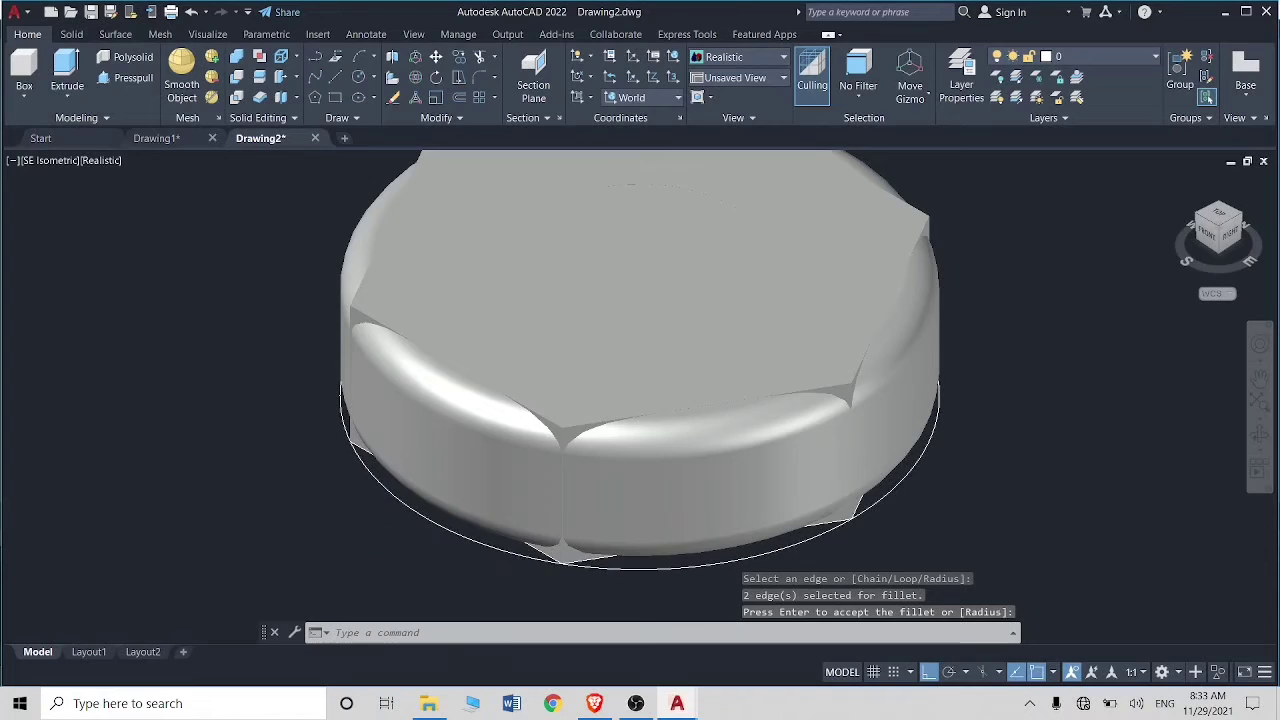
pyautogui.press('Return')
pyautogui.scroll(-2, 343, 598)
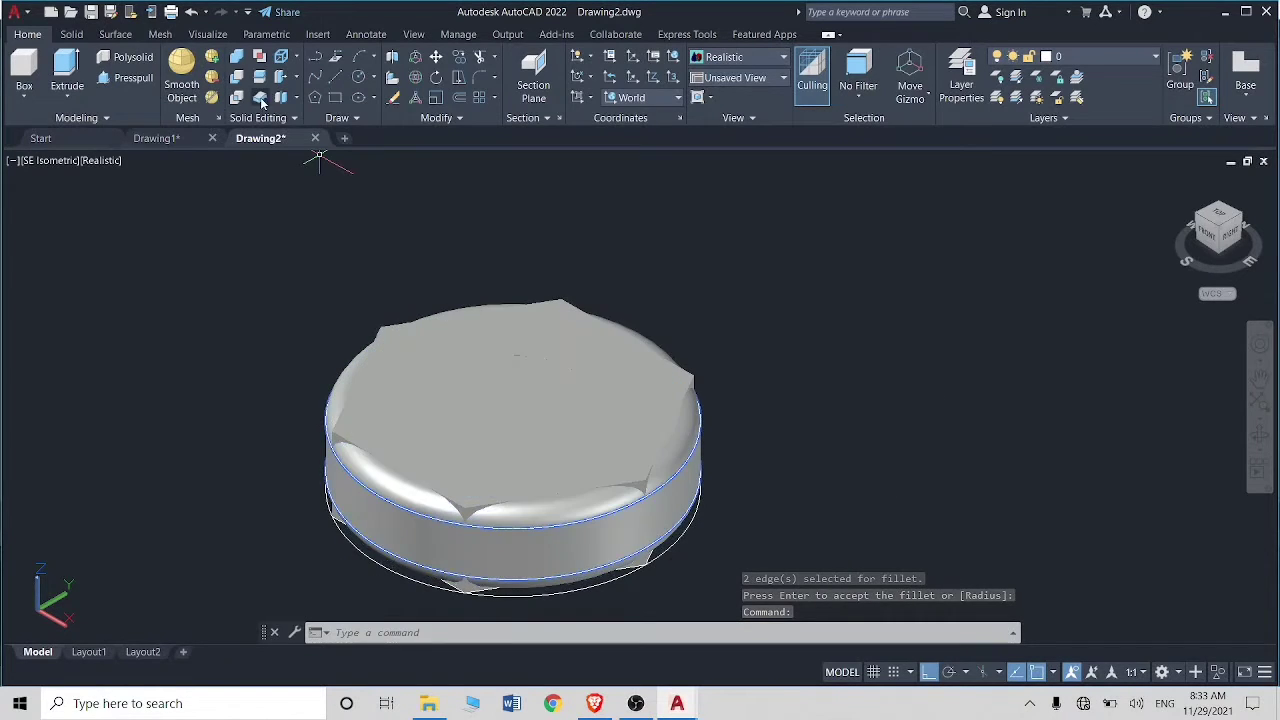
# Step: Intersect the hex prism with the rounded disc to form the hex nut
pyautogui.click(257, 99)
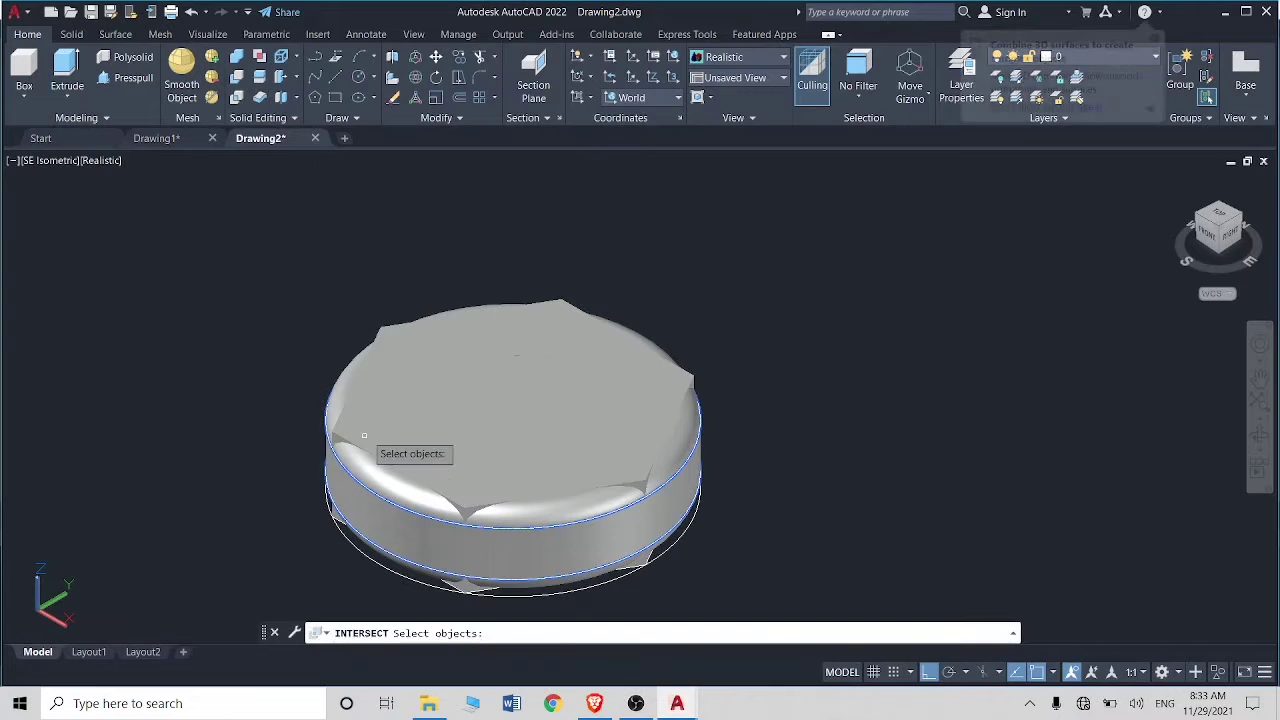
pyautogui.click(364, 436)
pyautogui.click(380, 478)
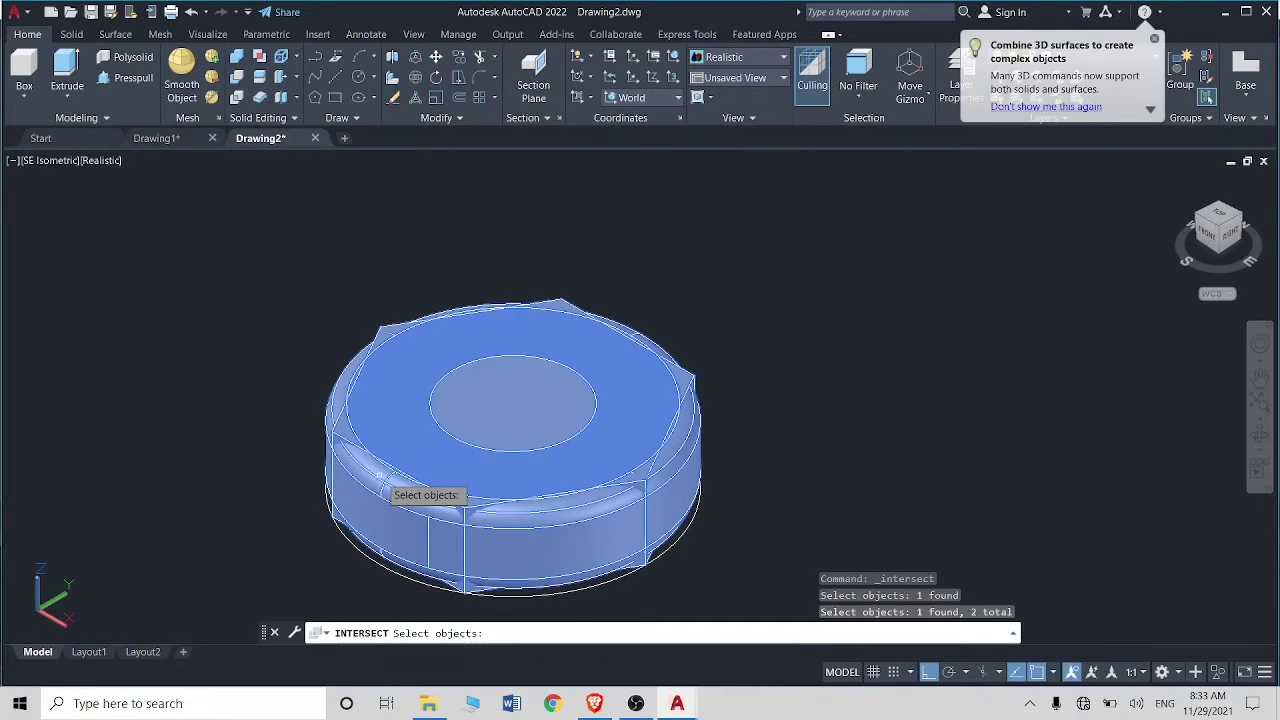
pyautogui.press('Return')
# Step: Move the hex nut up and to the right, away from the outlines
pyautogui.click(510, 445)
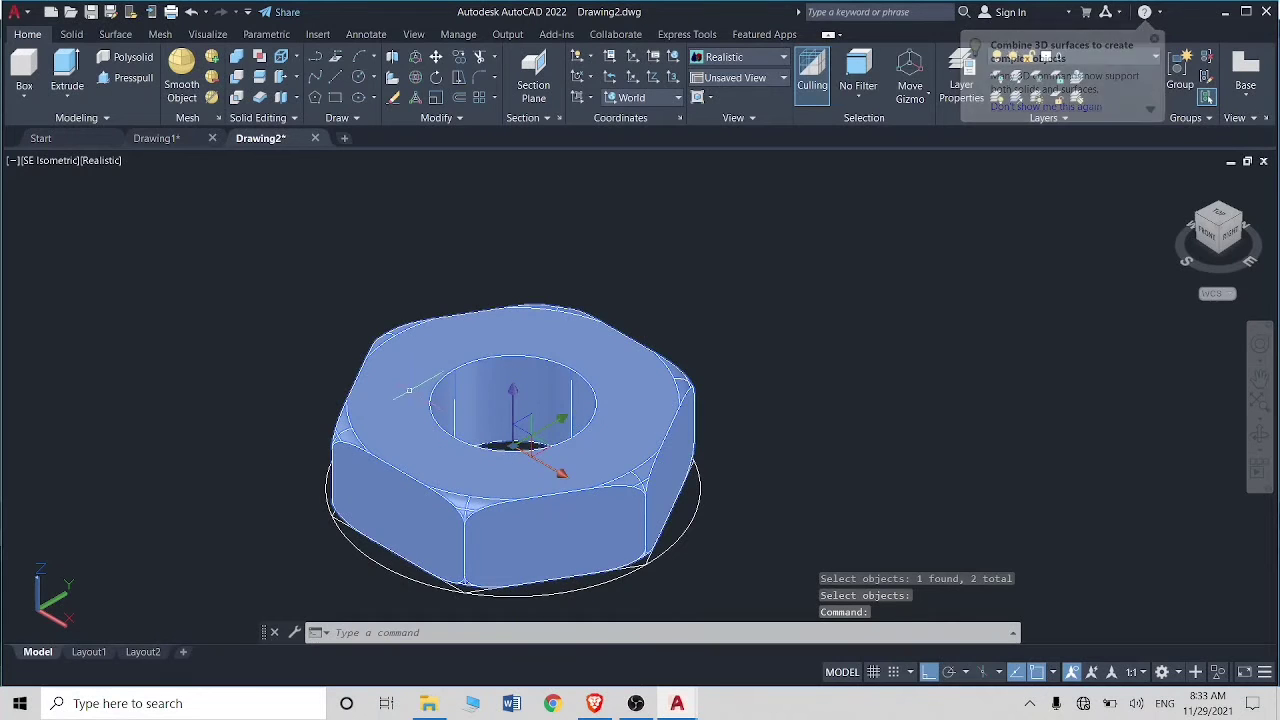
pyautogui.rightClick(424, 403)
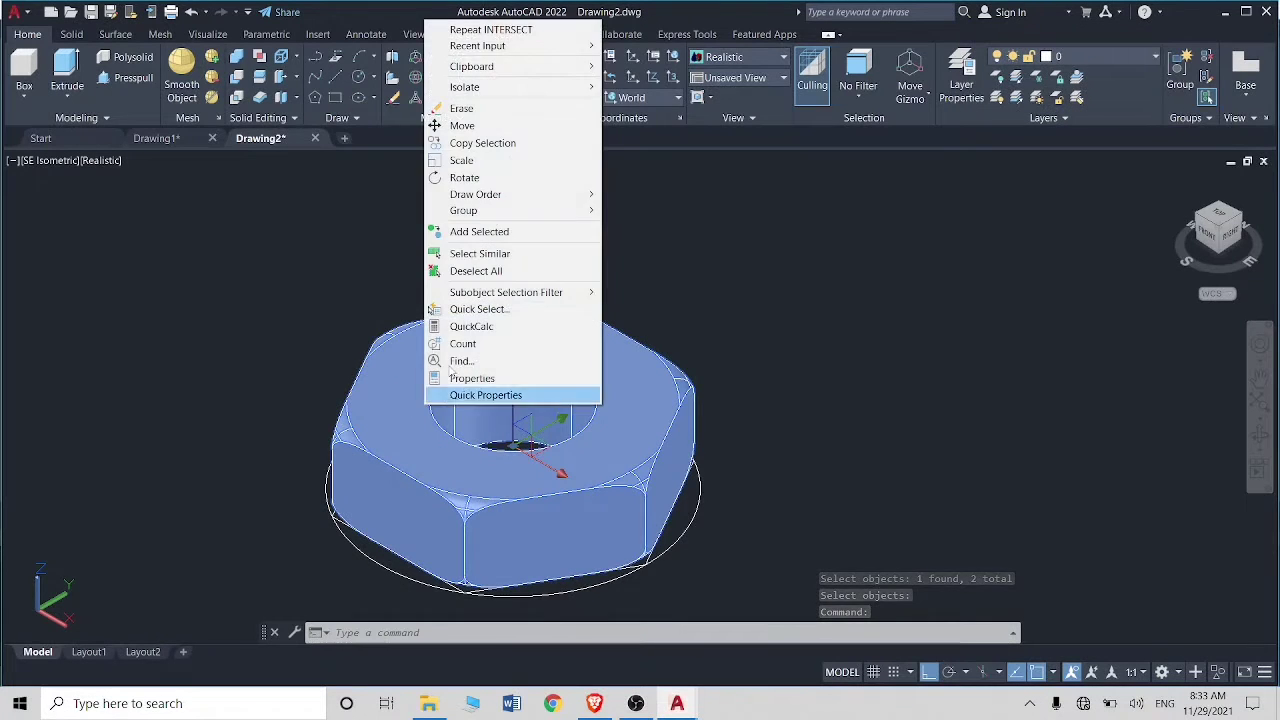
pyautogui.click(475, 126)
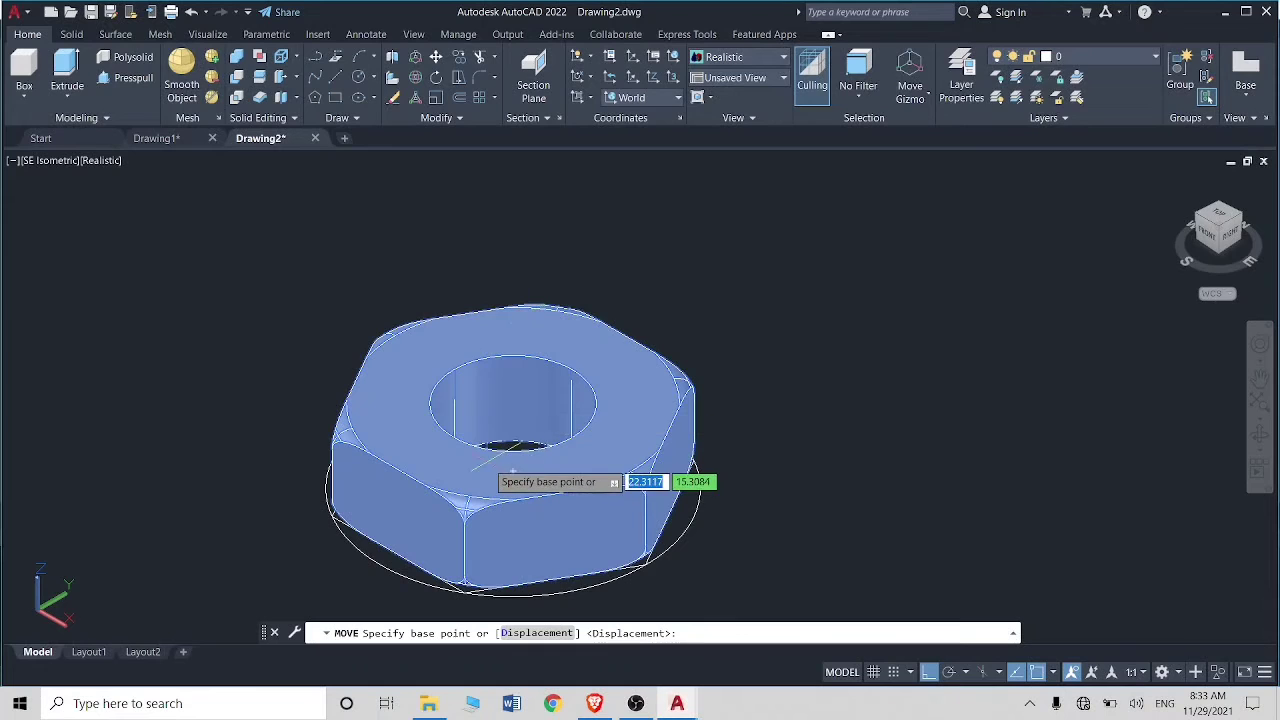
pyautogui.click(520, 458)
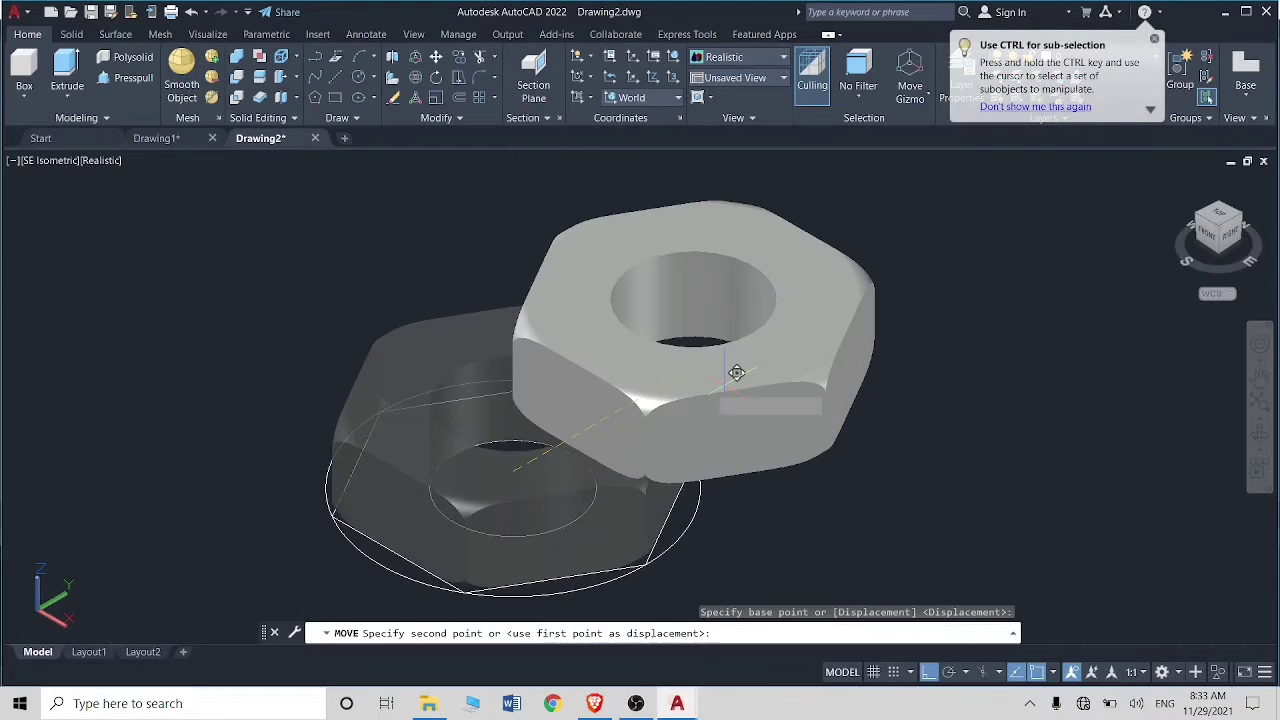
pyautogui.click(890, 345)
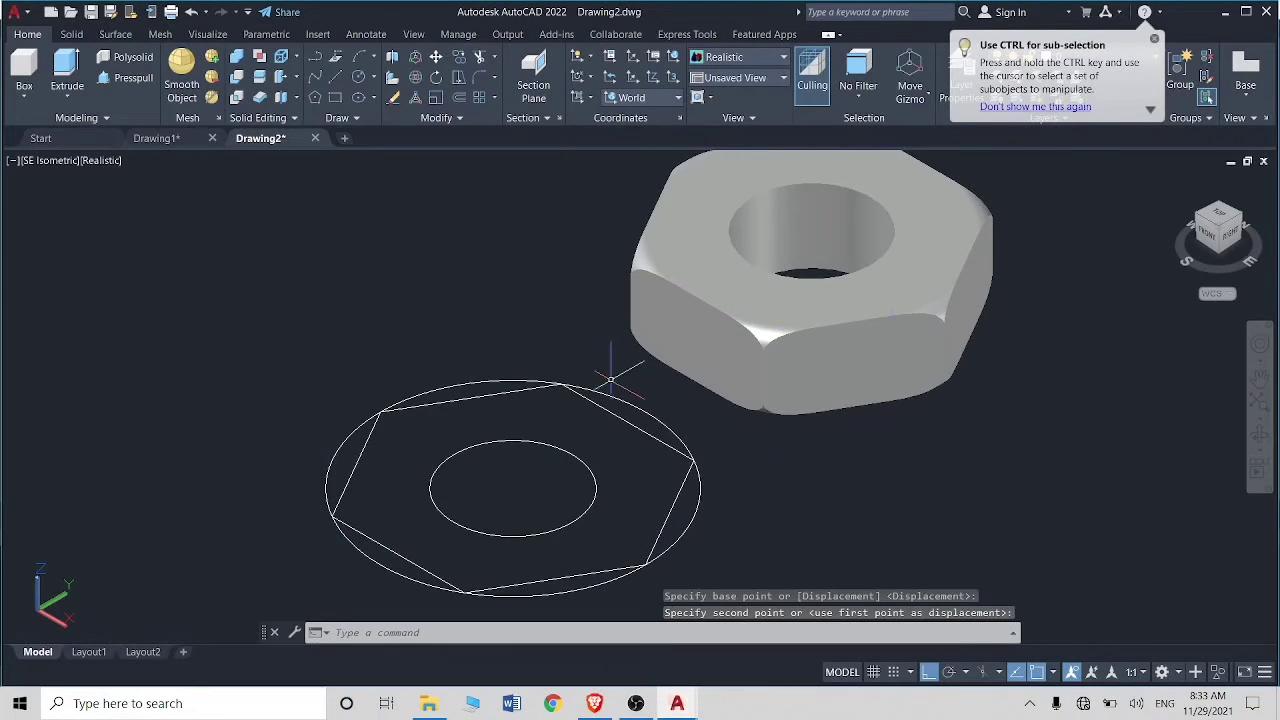
pyautogui.scroll(-2, 610, 380)
pyautogui.moveTo(574, 394); pyautogui.dragTo(517, 410, button='middle')
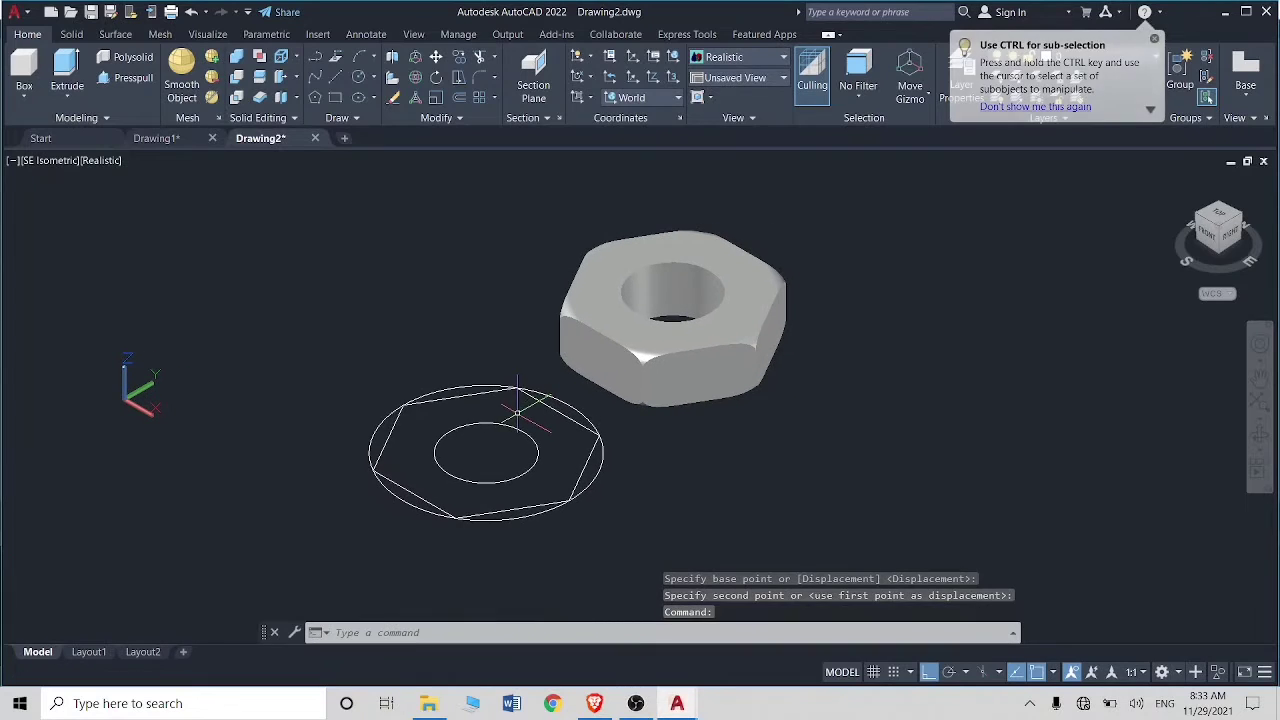
# Step: Press-pull the inner circle 30 units to form the bolt shaft
pyautogui.write('p')
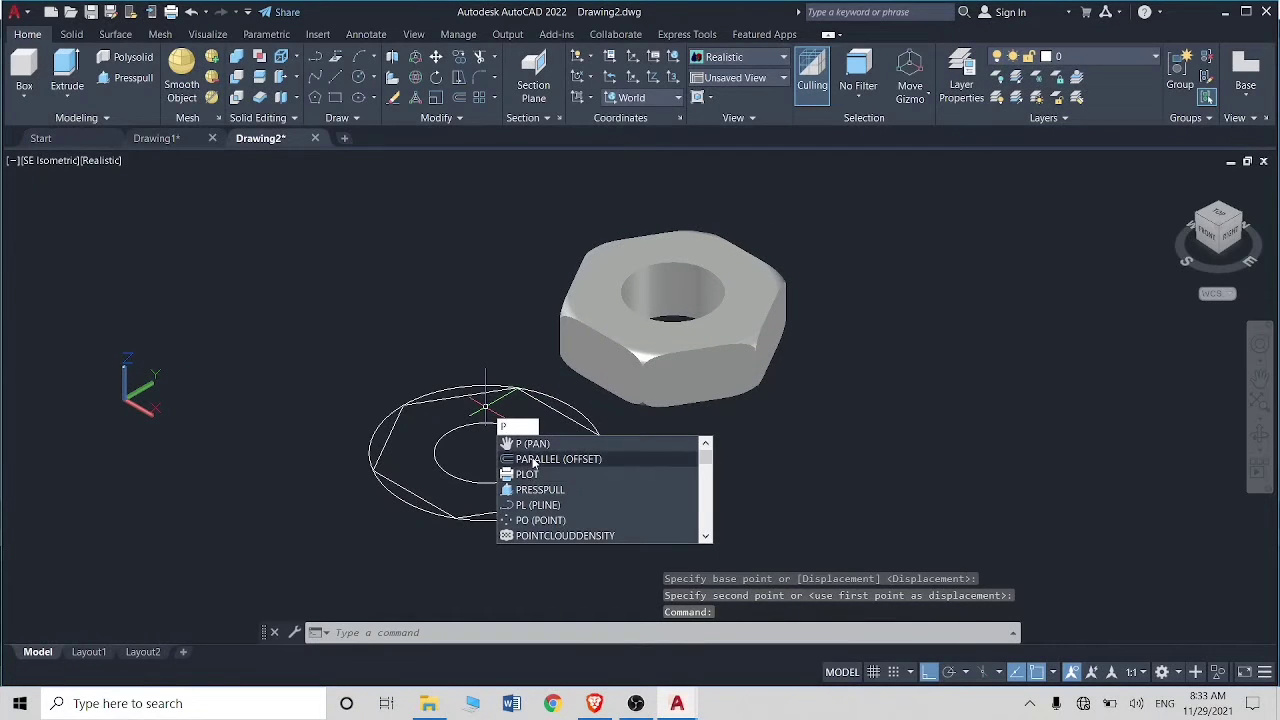
pyautogui.write('re')
pyautogui.click(502, 458)
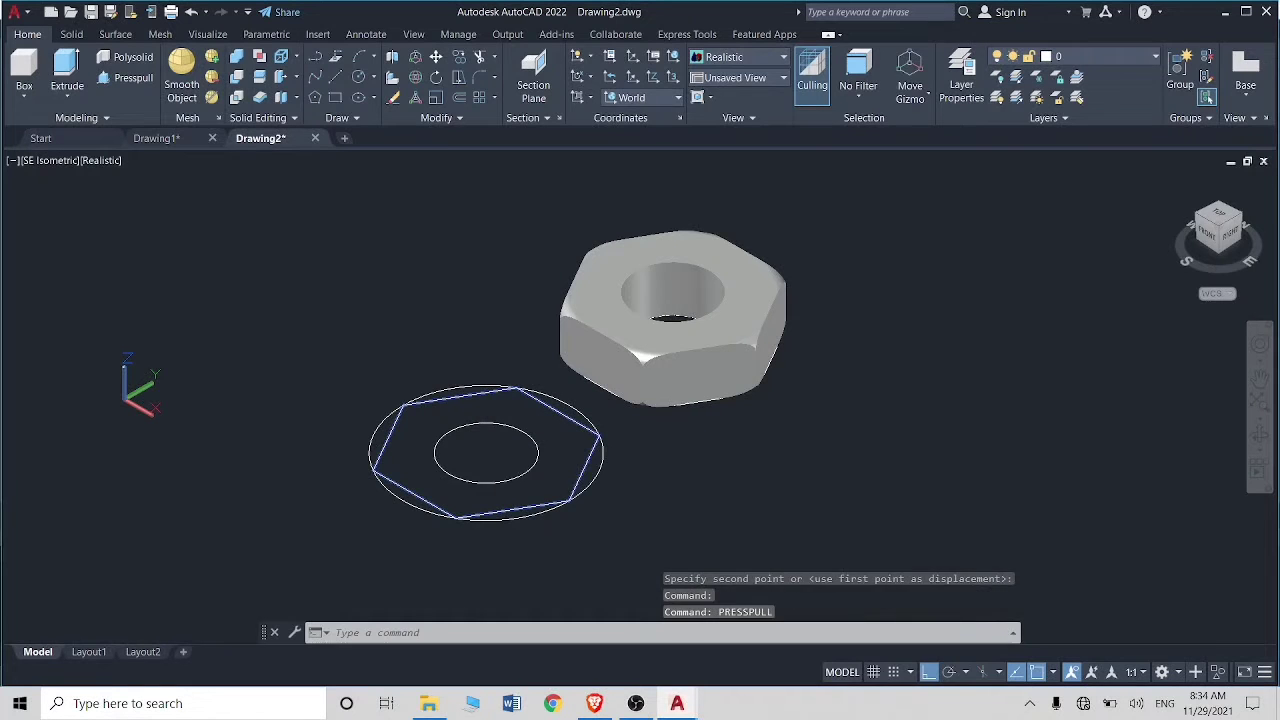
pyautogui.click(500, 455)
pyautogui.write('30')
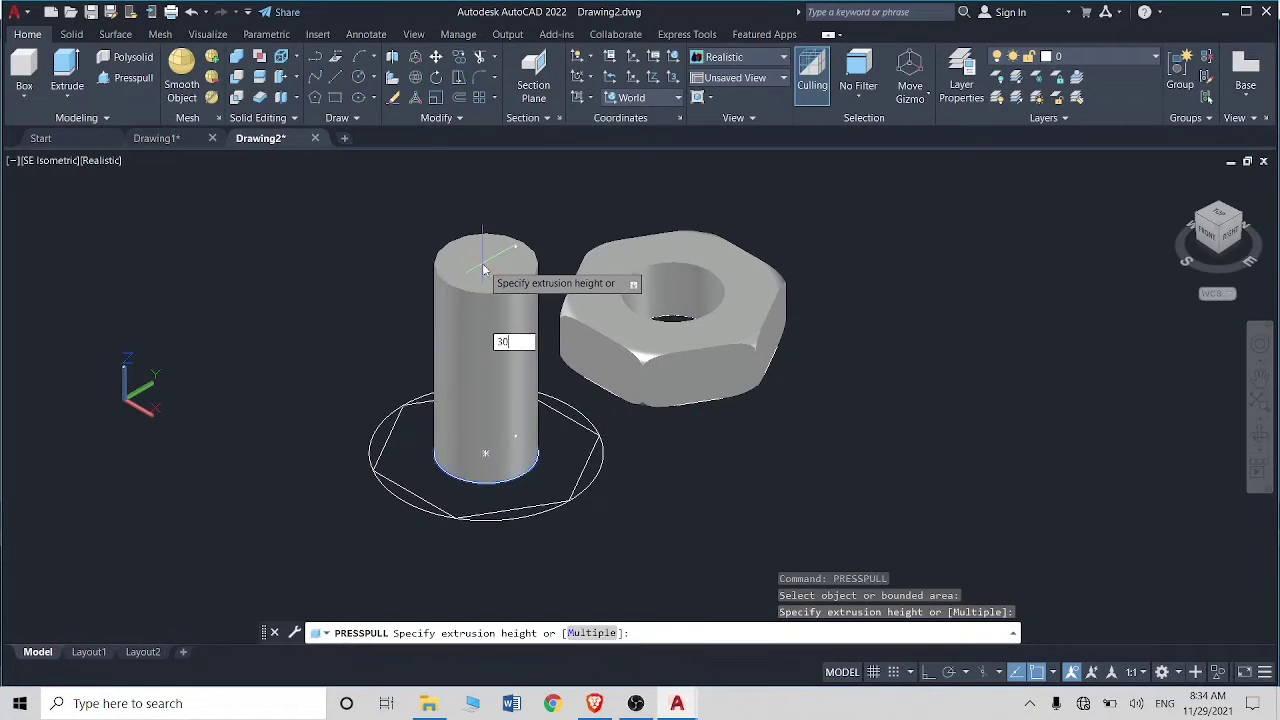
pyautogui.press('Return')
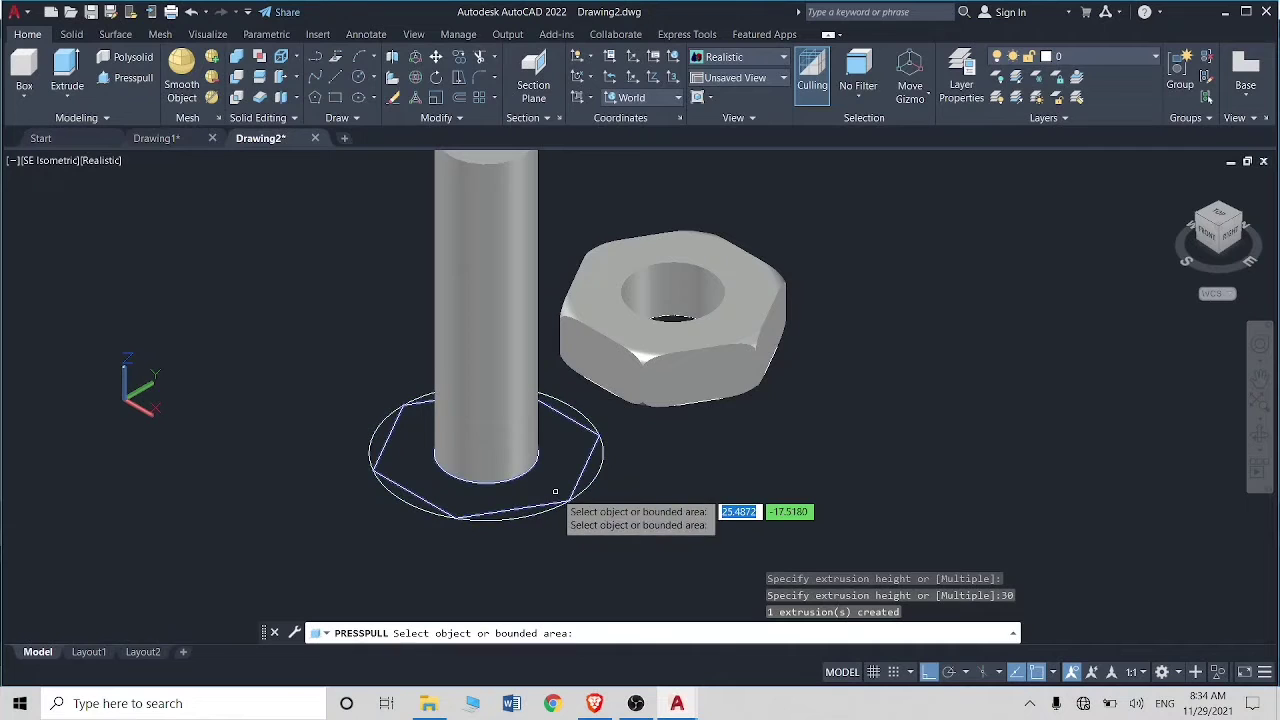
# Step: Press-pull the hexagon area and outer ring each 5 units for the head base
pyautogui.click(555, 492)
pyautogui.write('5')
pyautogui.press('Return')
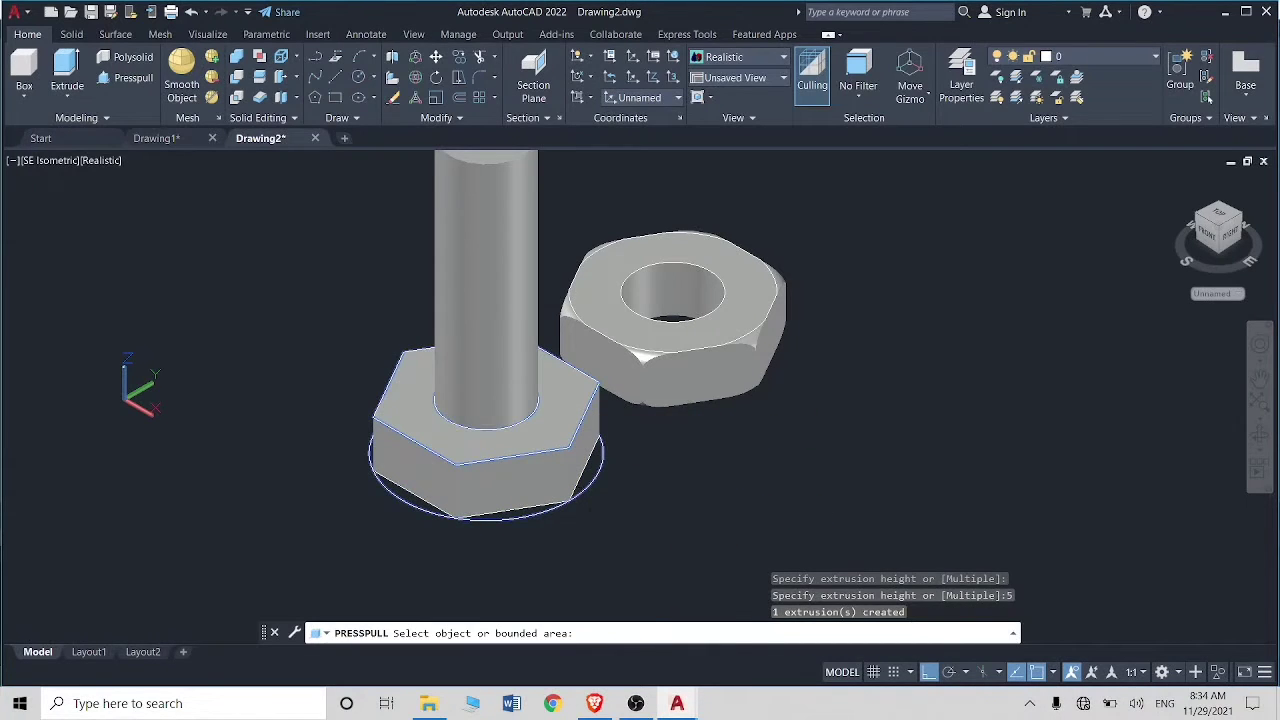
pyautogui.click(480, 505)
pyautogui.write('5')
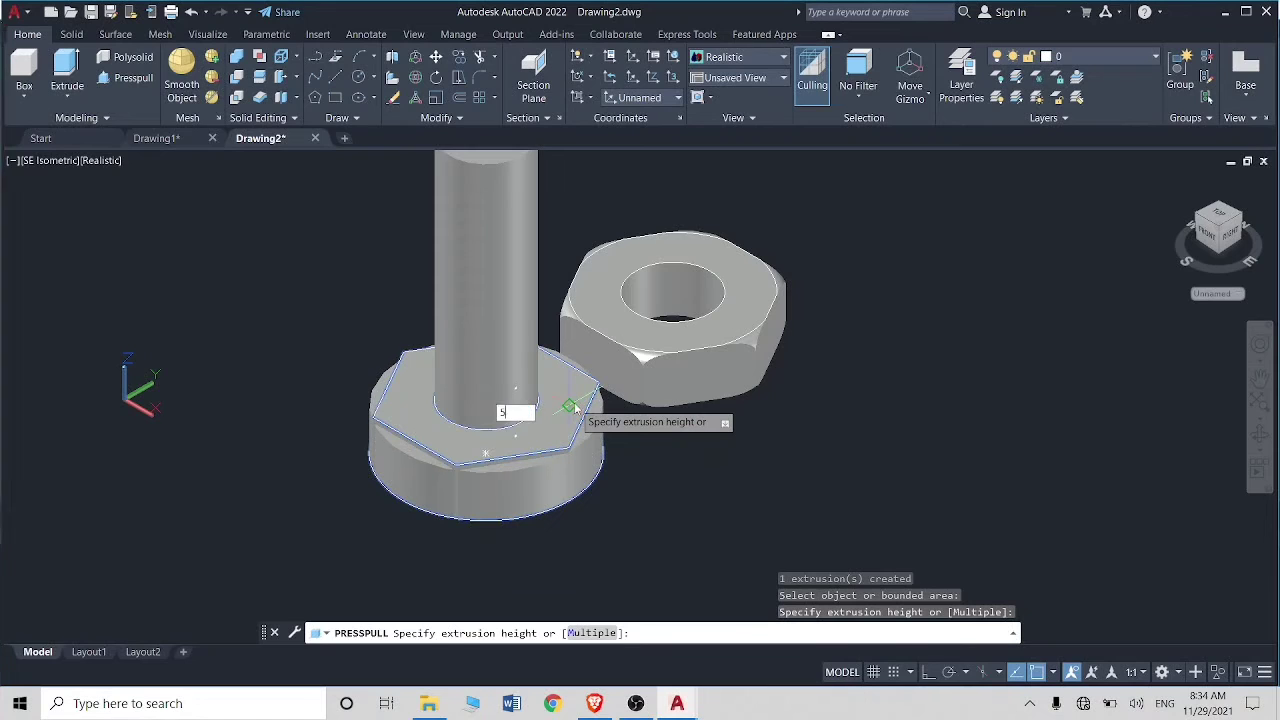
pyautogui.press('Return')
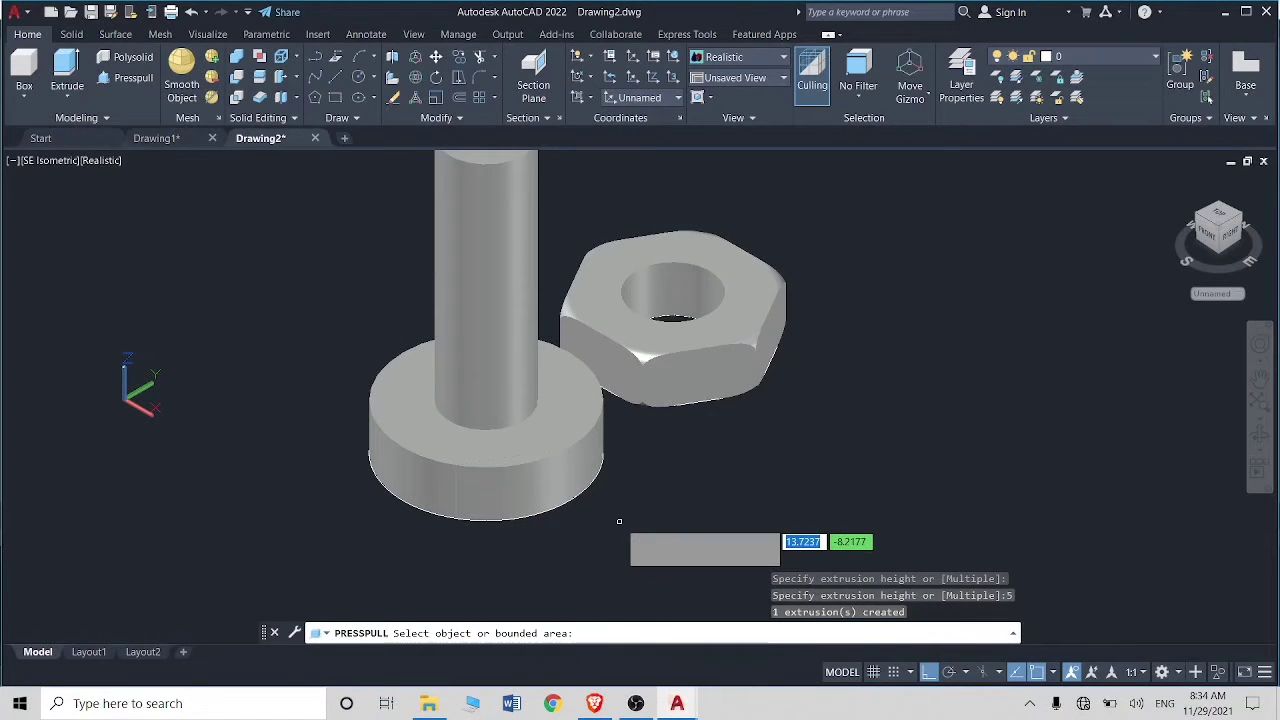
pyautogui.press('Return')
pyautogui.write('illetedge')
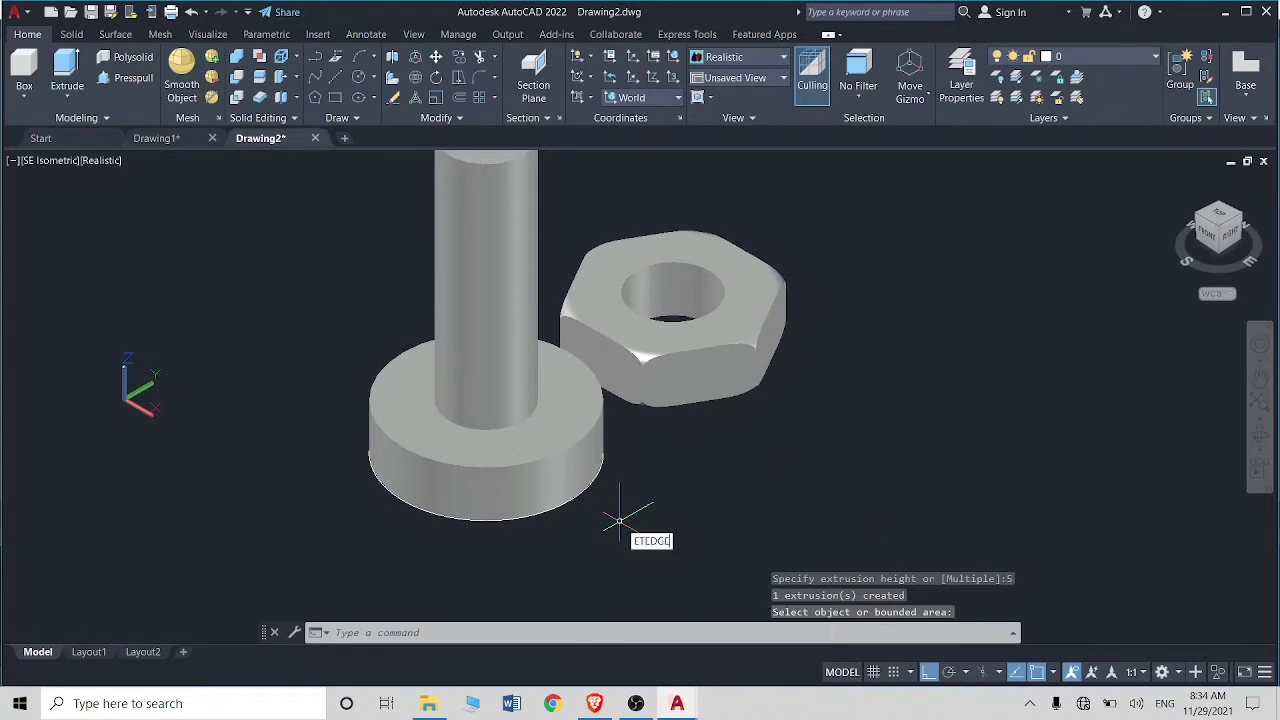
pyautogui.press('Return')
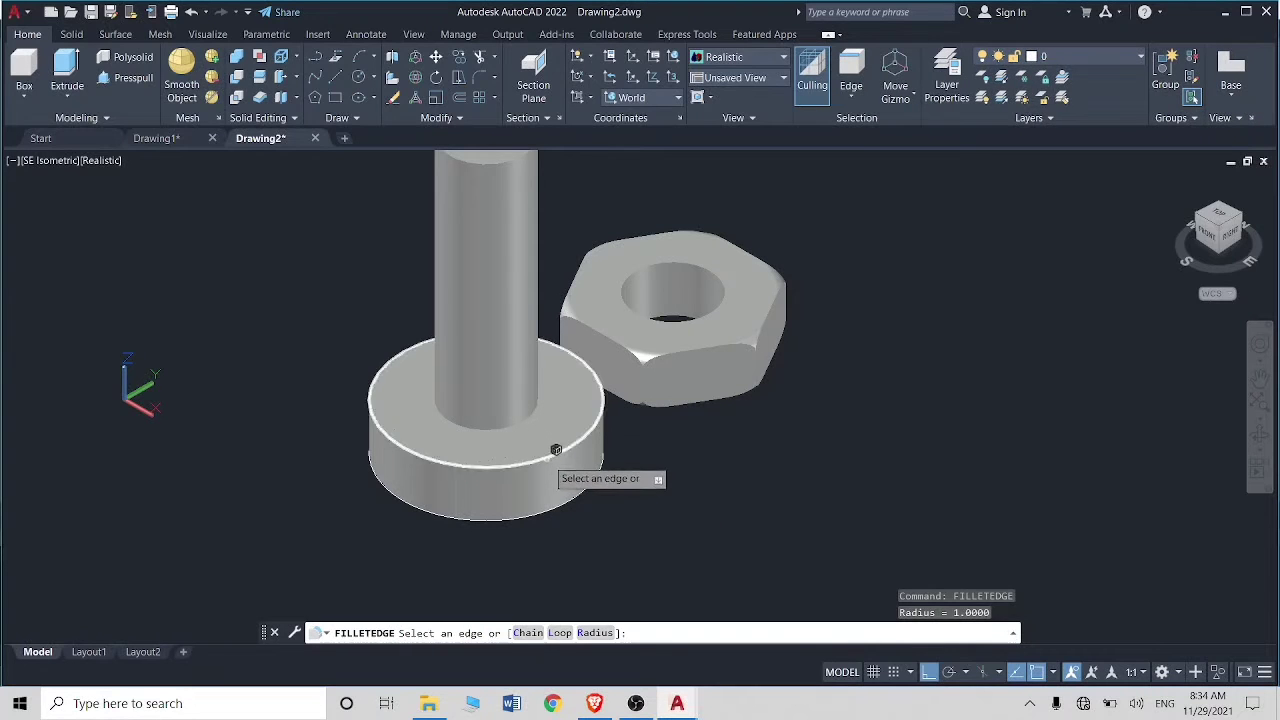
# Step: Fillet the top and bottom edges of the head disc
pyautogui.click(556, 450)
pyautogui.click(573, 494)
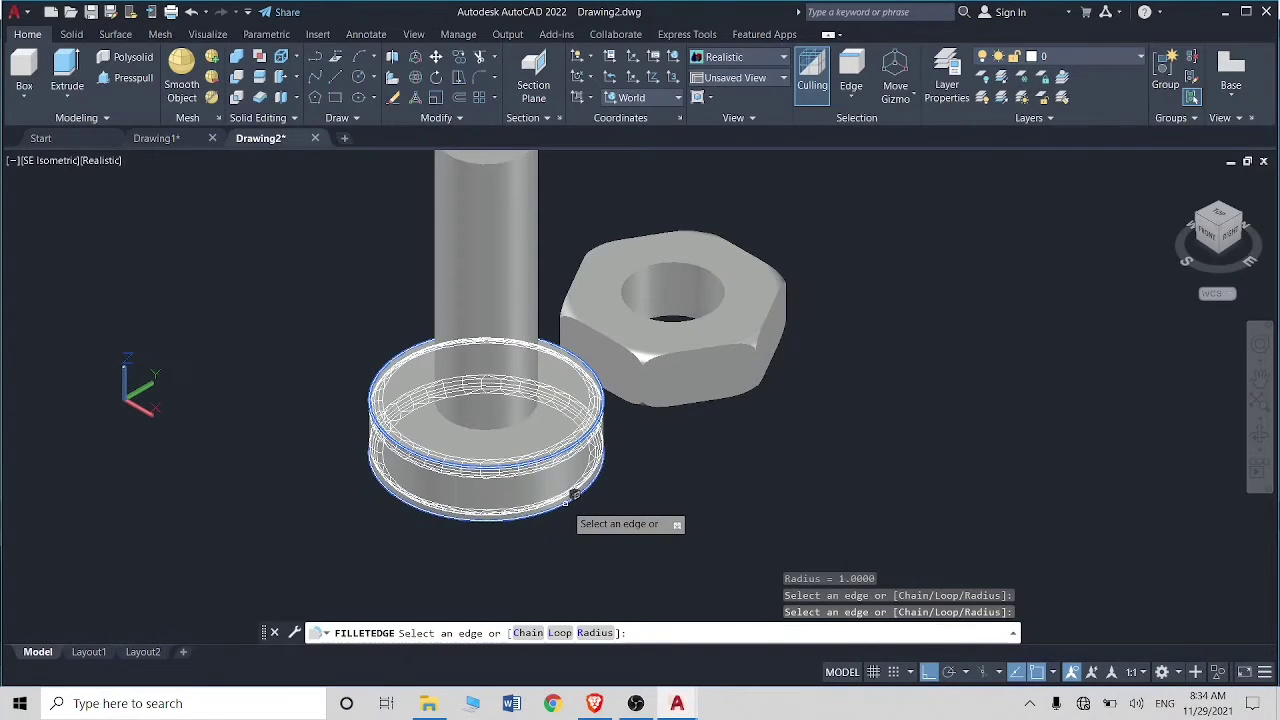
pyautogui.press('Return')
pyautogui.press('Return')
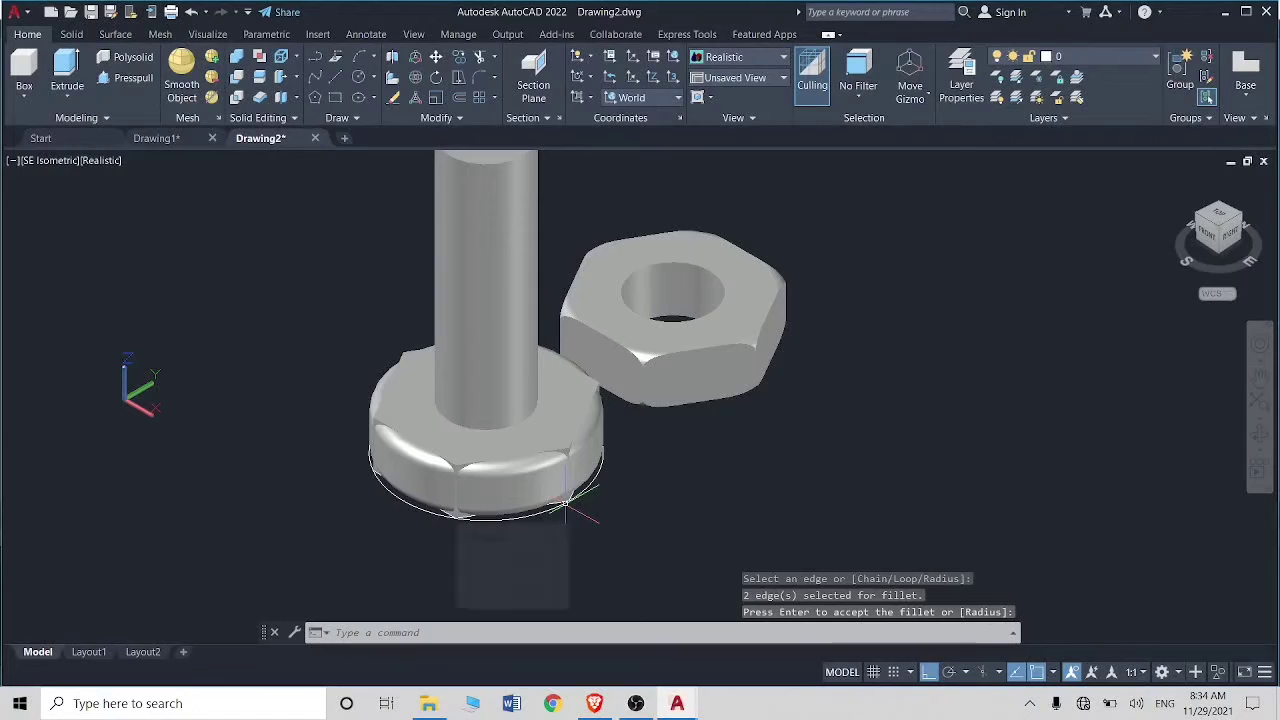
# Step: Intersect the hex head with the rounded disc to form a chamfered hexagonal bolt head
pyautogui.click(237, 97)
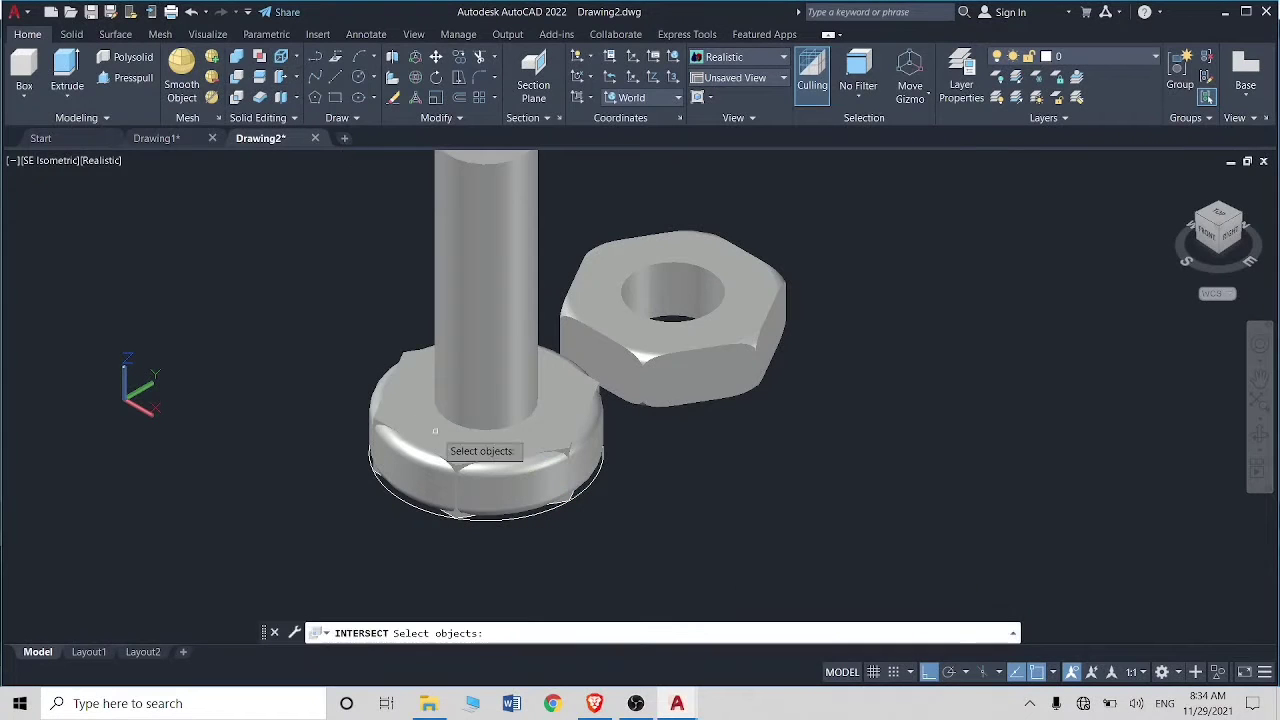
pyautogui.click(450, 440)
pyautogui.click(512, 484)
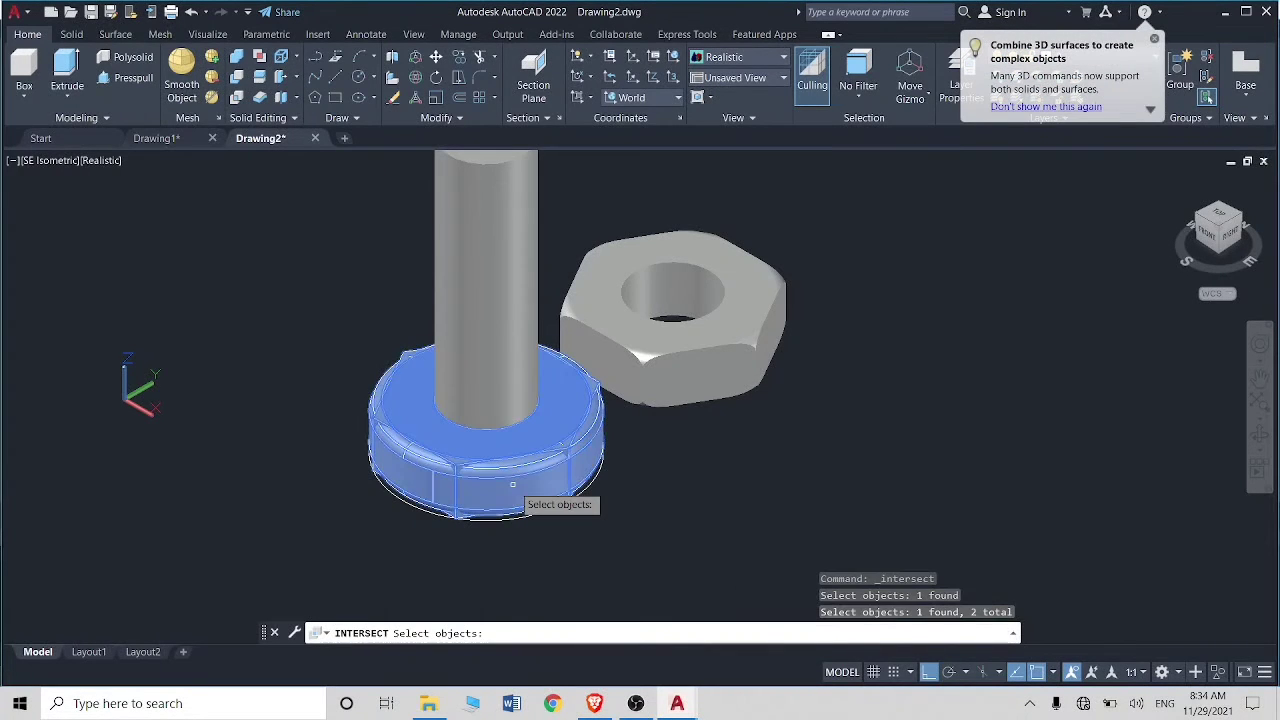
pyautogui.press('Return')
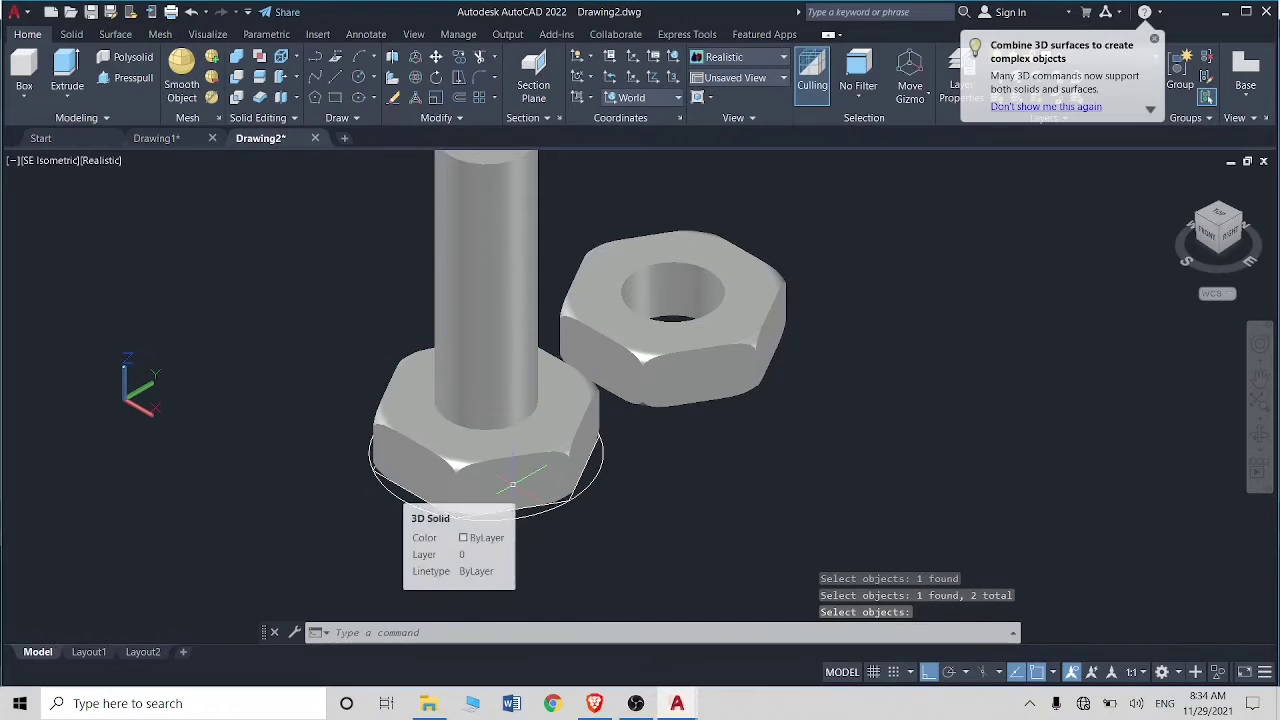
pyautogui.moveTo(619, 421); pyautogui.dragTo(619, 545, button='middle')
pyautogui.write('CH')
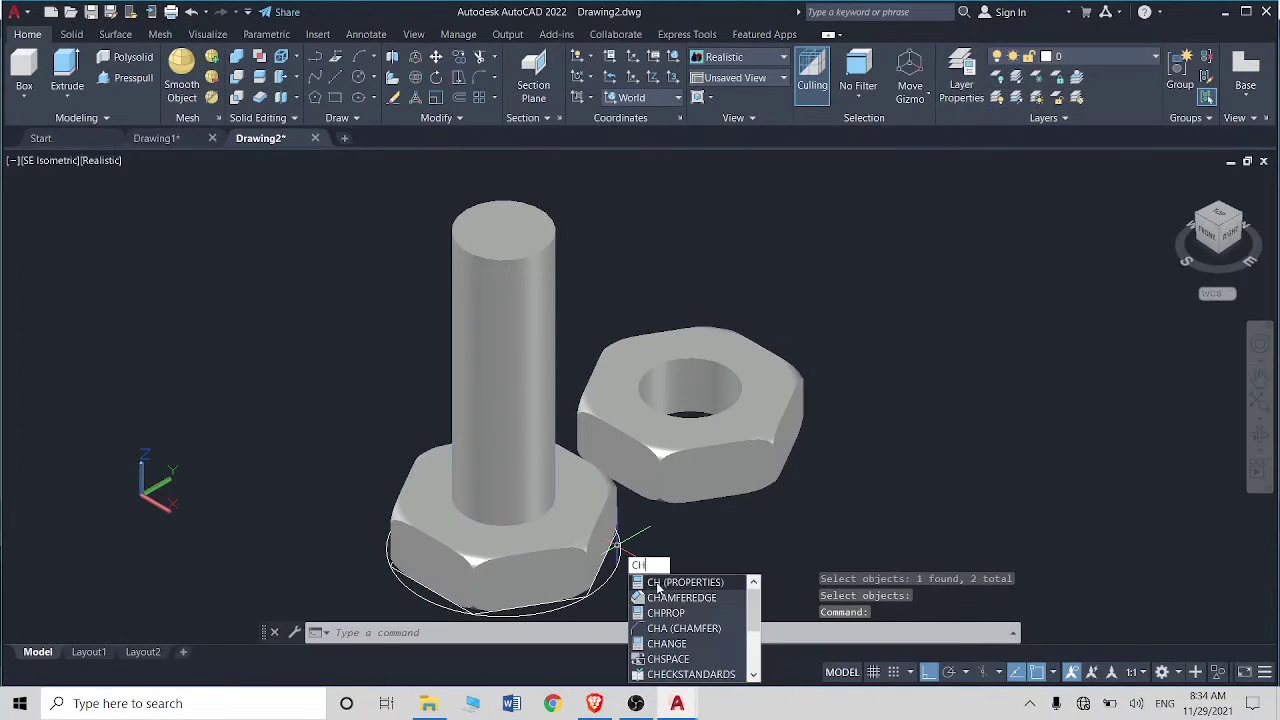
# Step: Chamfer the shaft's top circular edge with distances 0.5 and 0.5
pyautogui.click(680, 596)
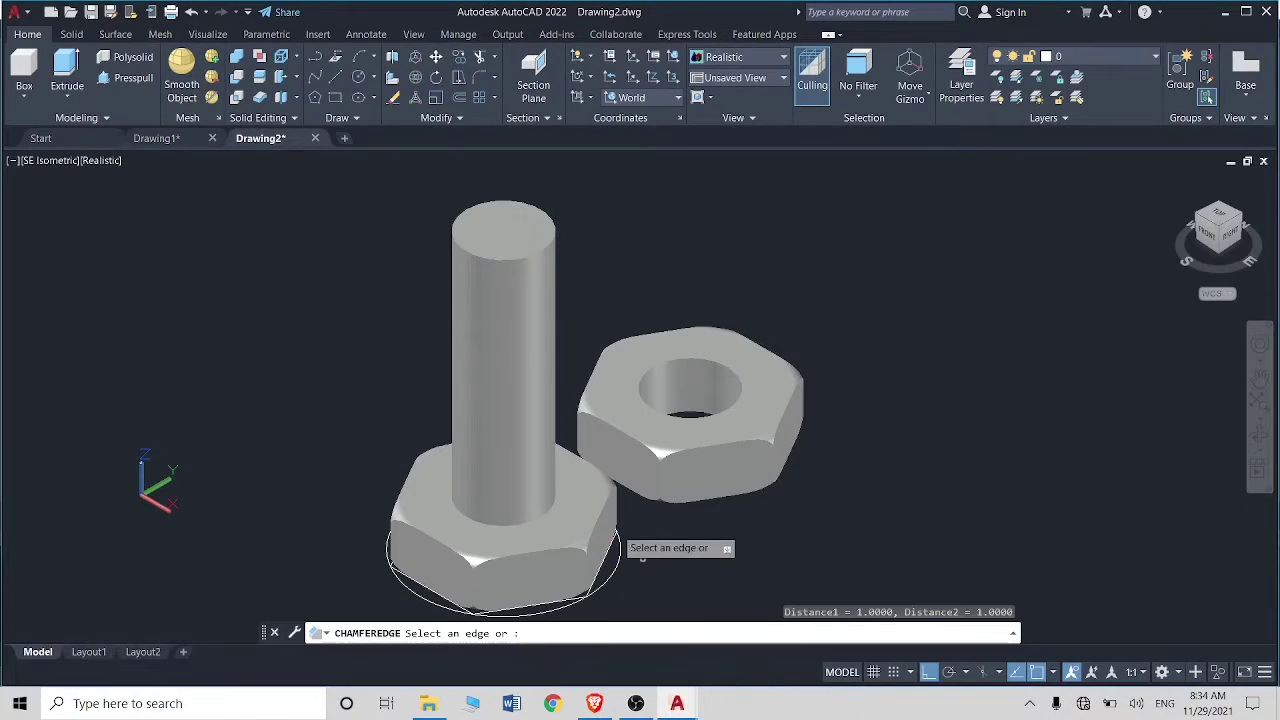
pyautogui.click(520, 247)
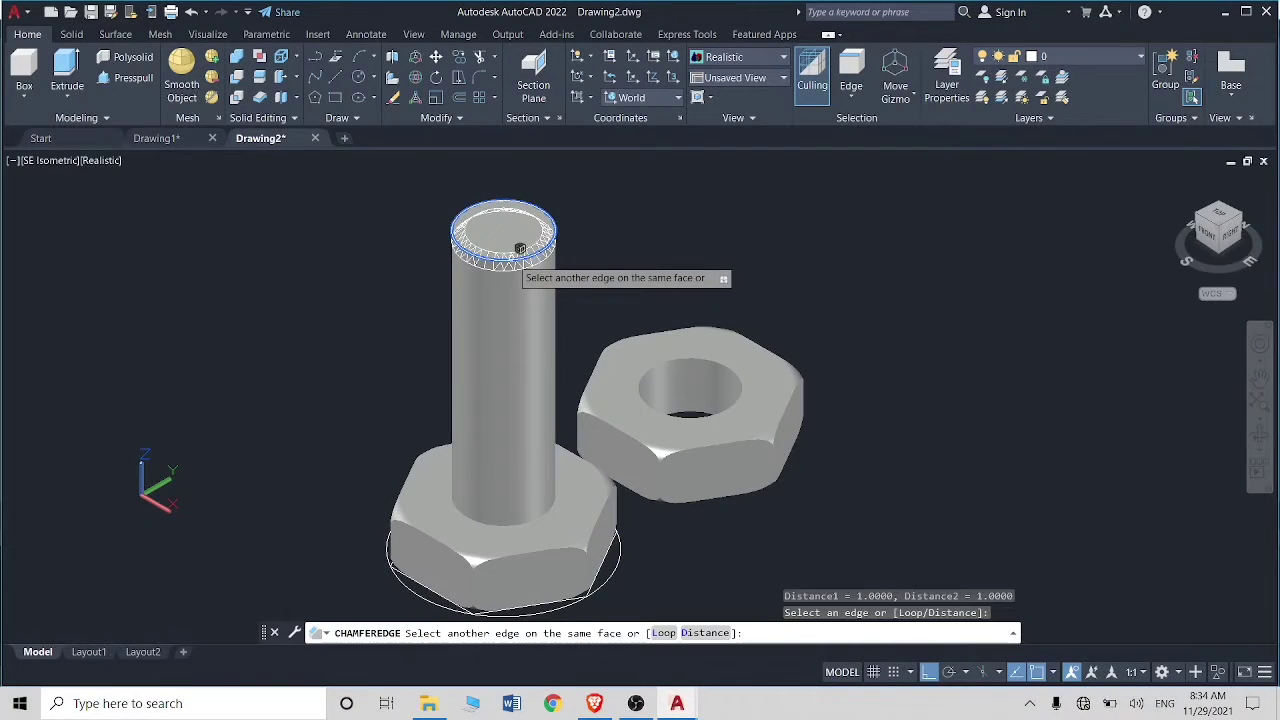
pyautogui.press('d')
pyautogui.press('Return')
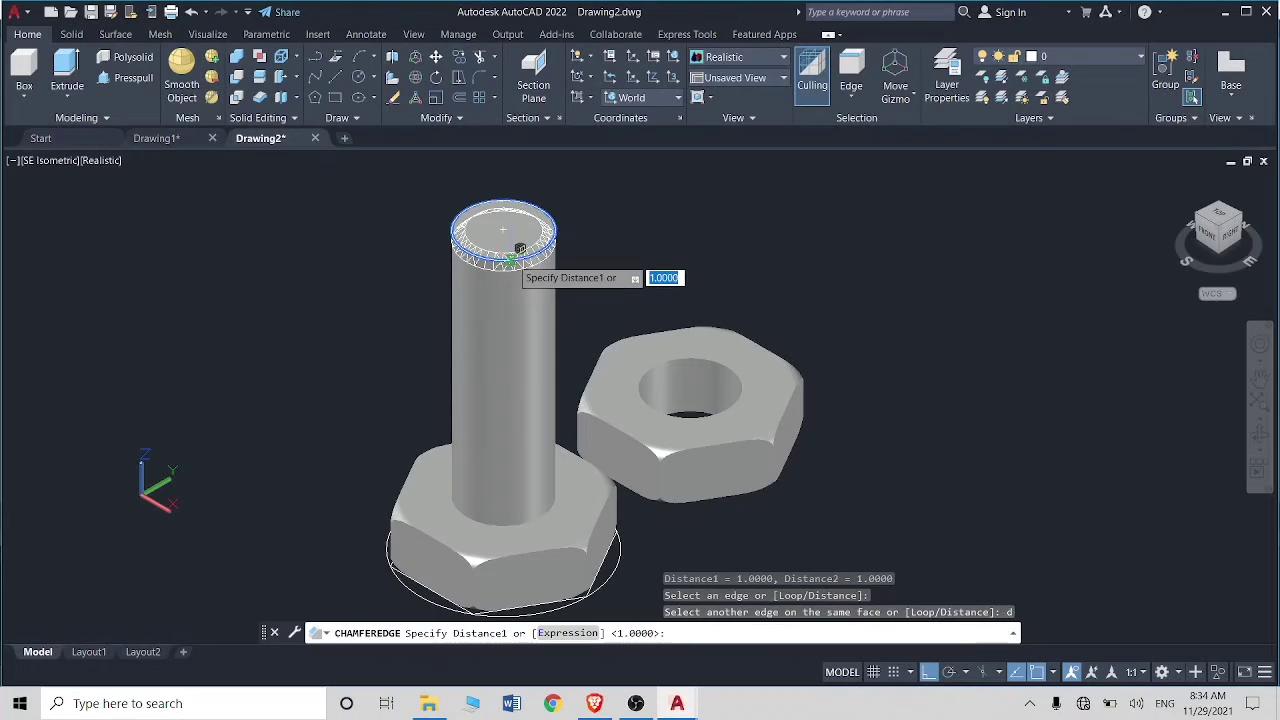
pyautogui.write('.5')
pyautogui.press('Return')
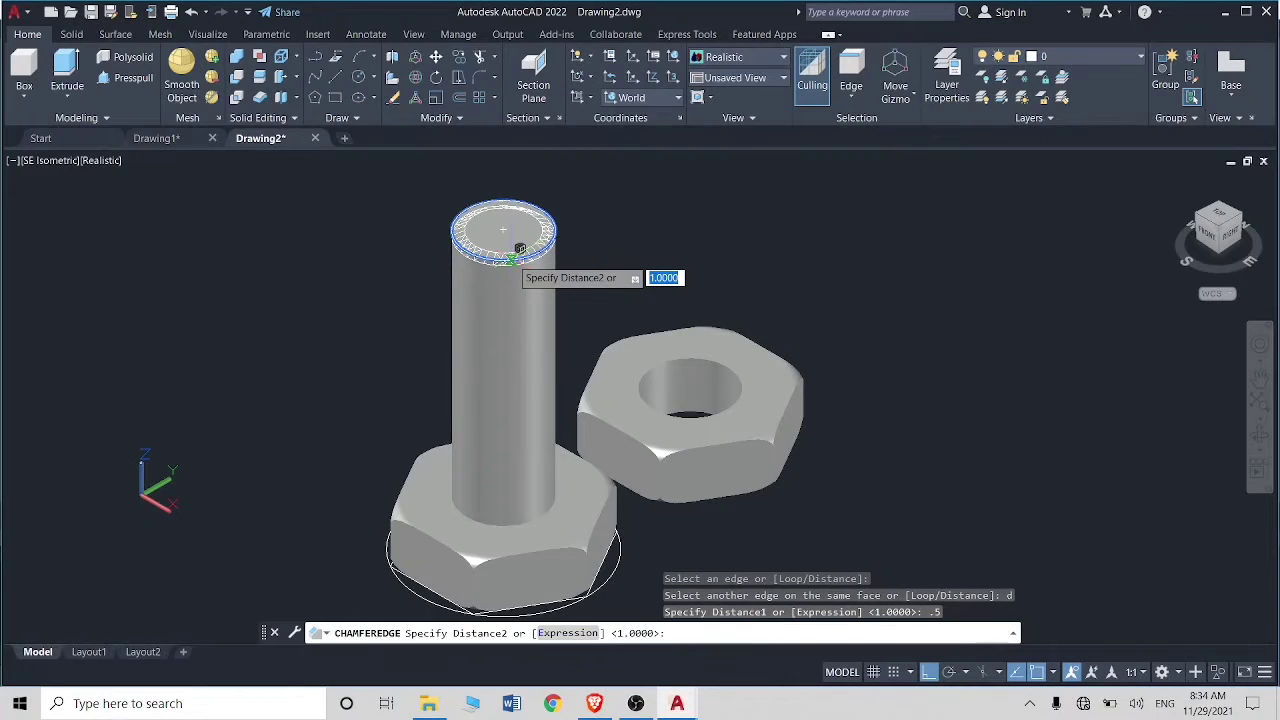
pyautogui.press('Return')
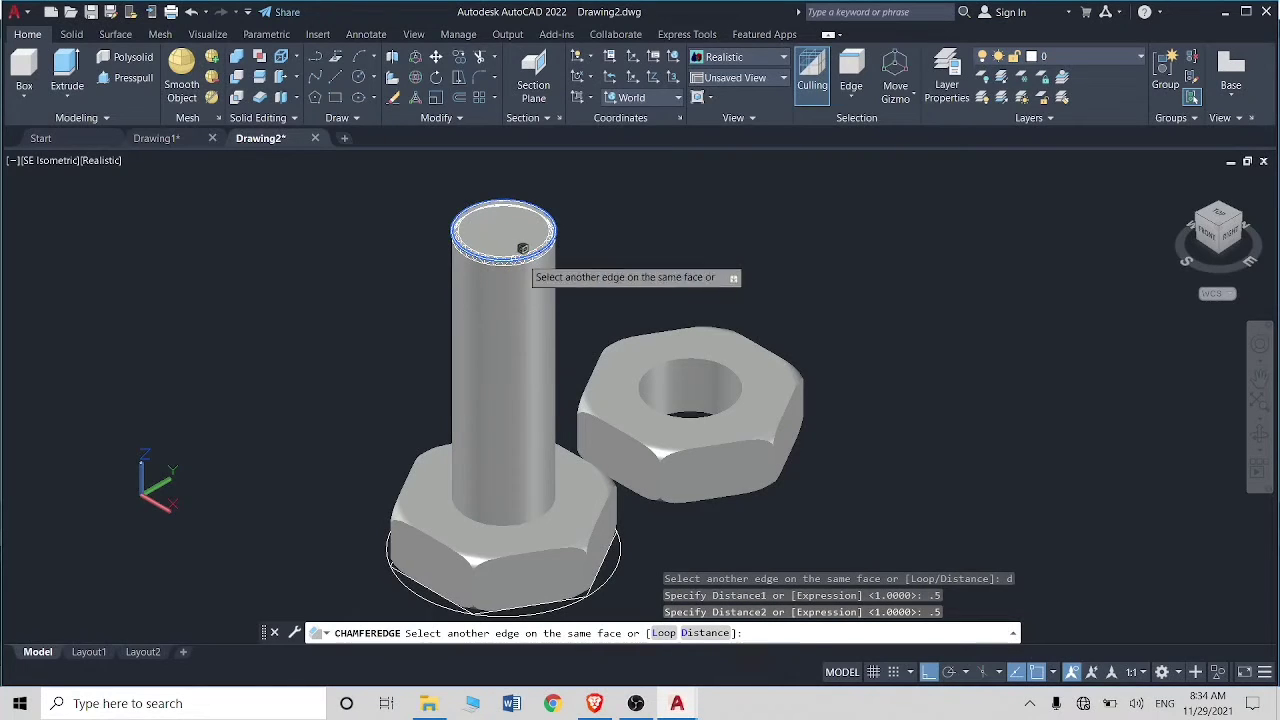
pyautogui.press('Return')
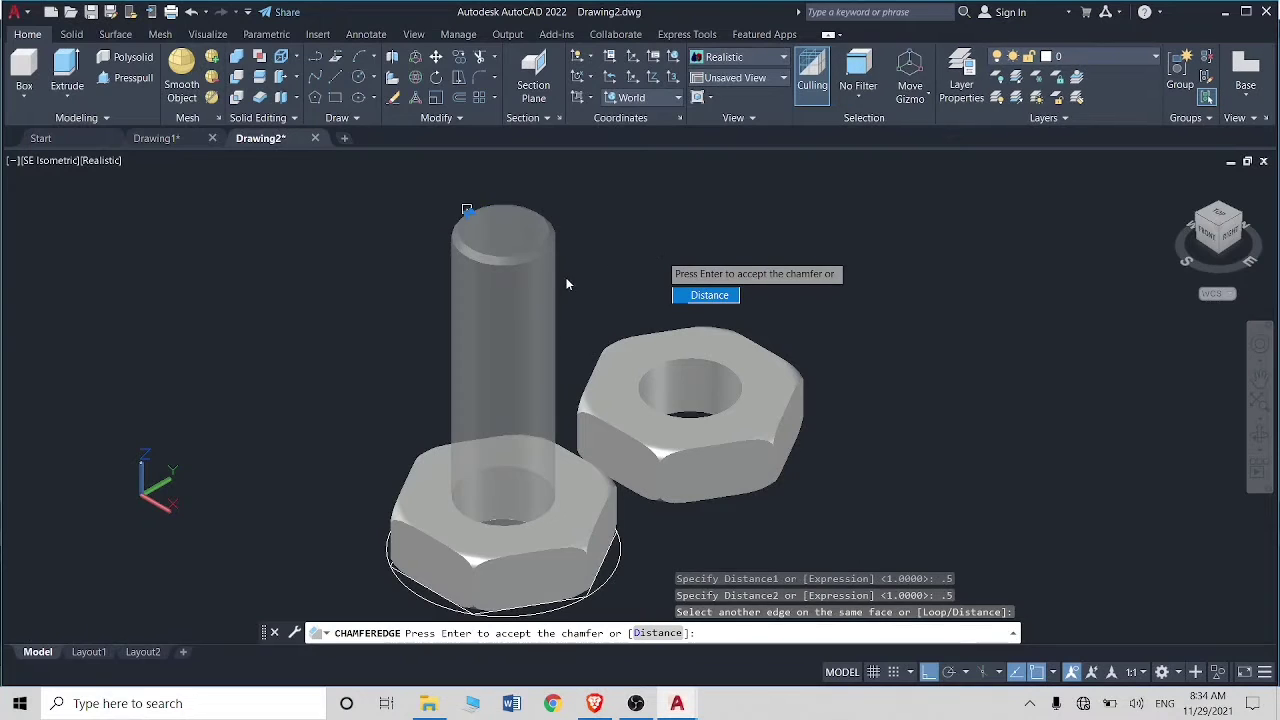
pyautogui.press('Return')
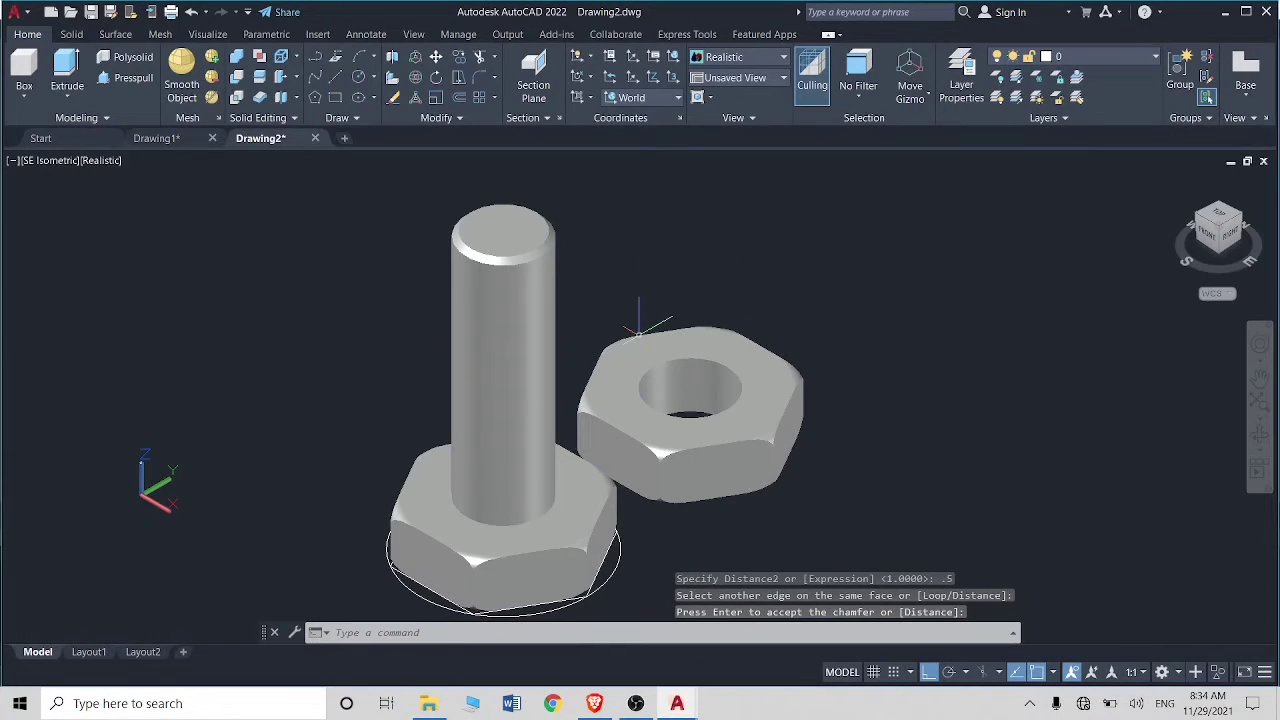
# Step: With Ortho off, move the nut onto the bolt top, then slide it down to mid-shaft
pyautogui.click(642, 350)
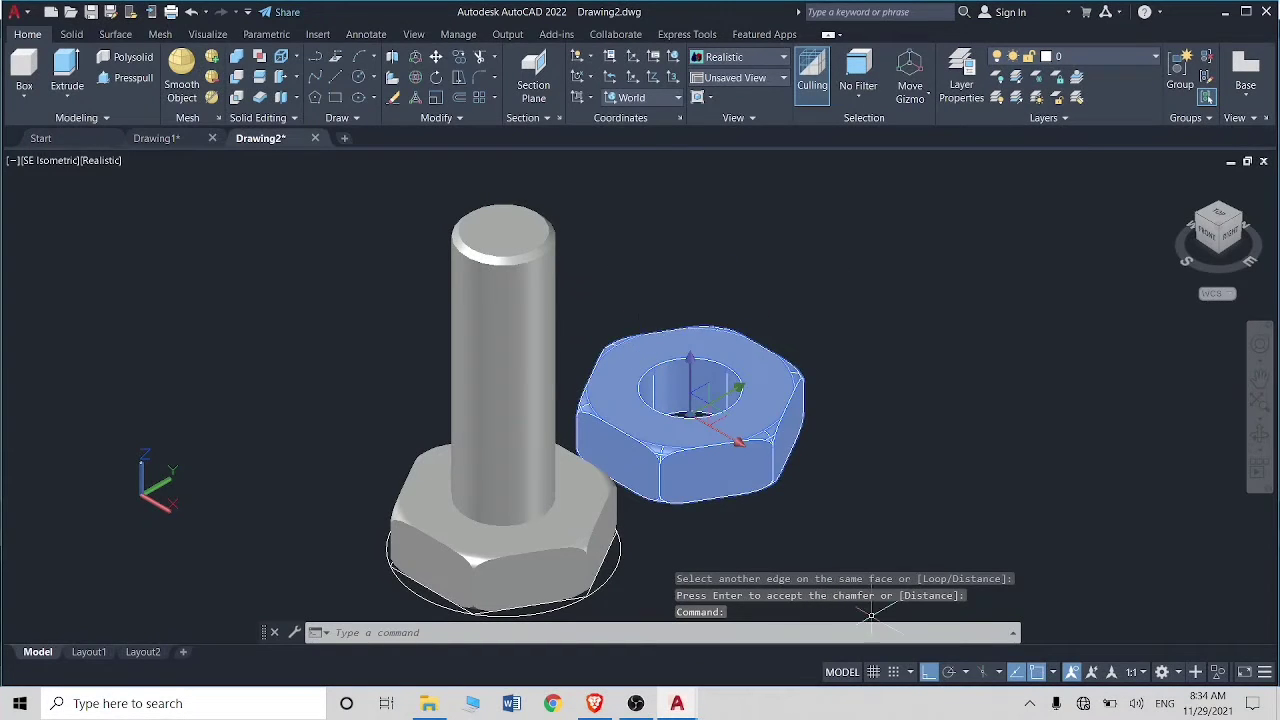
pyautogui.click(929, 671)
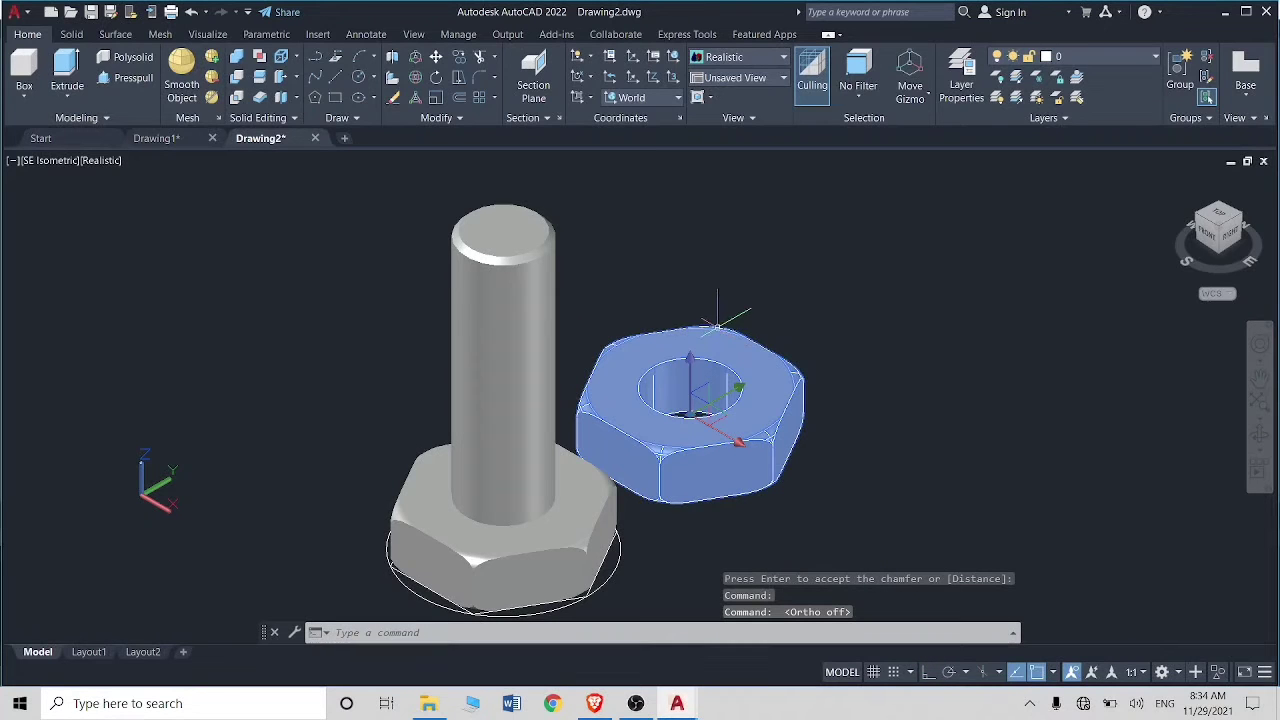
pyautogui.write('m')
pyautogui.press('Return')
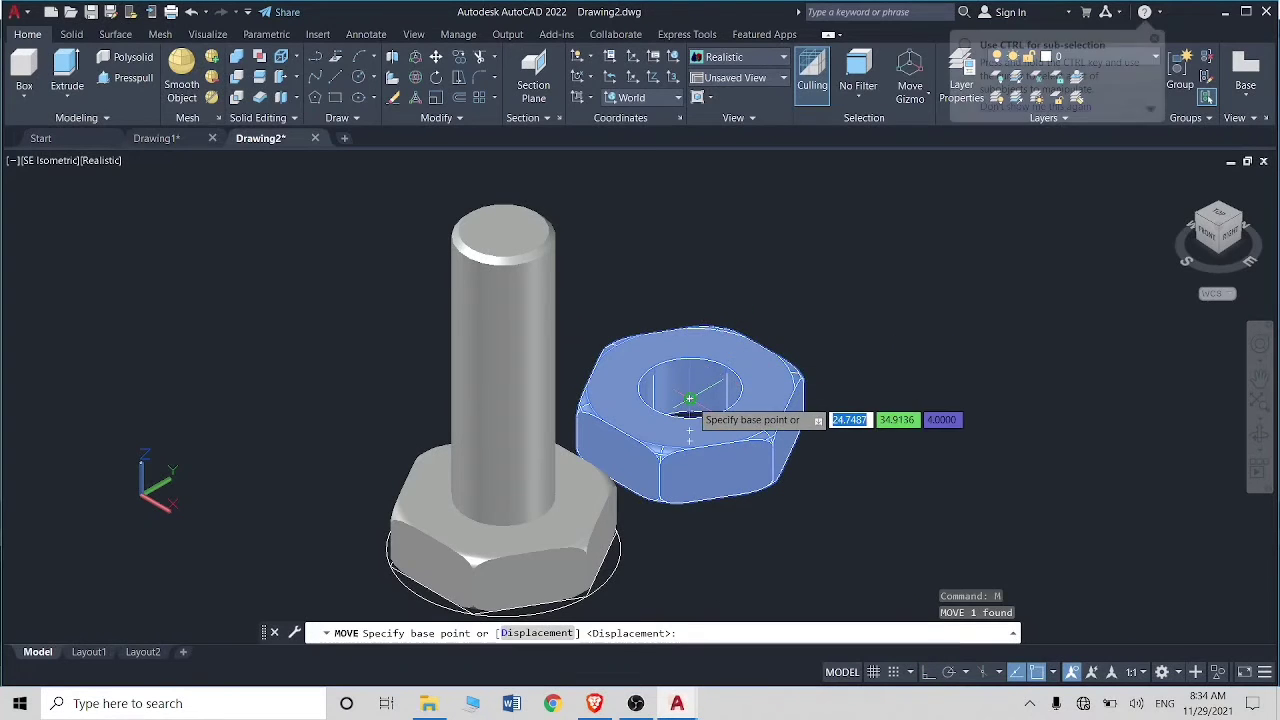
pyautogui.click(703, 388)
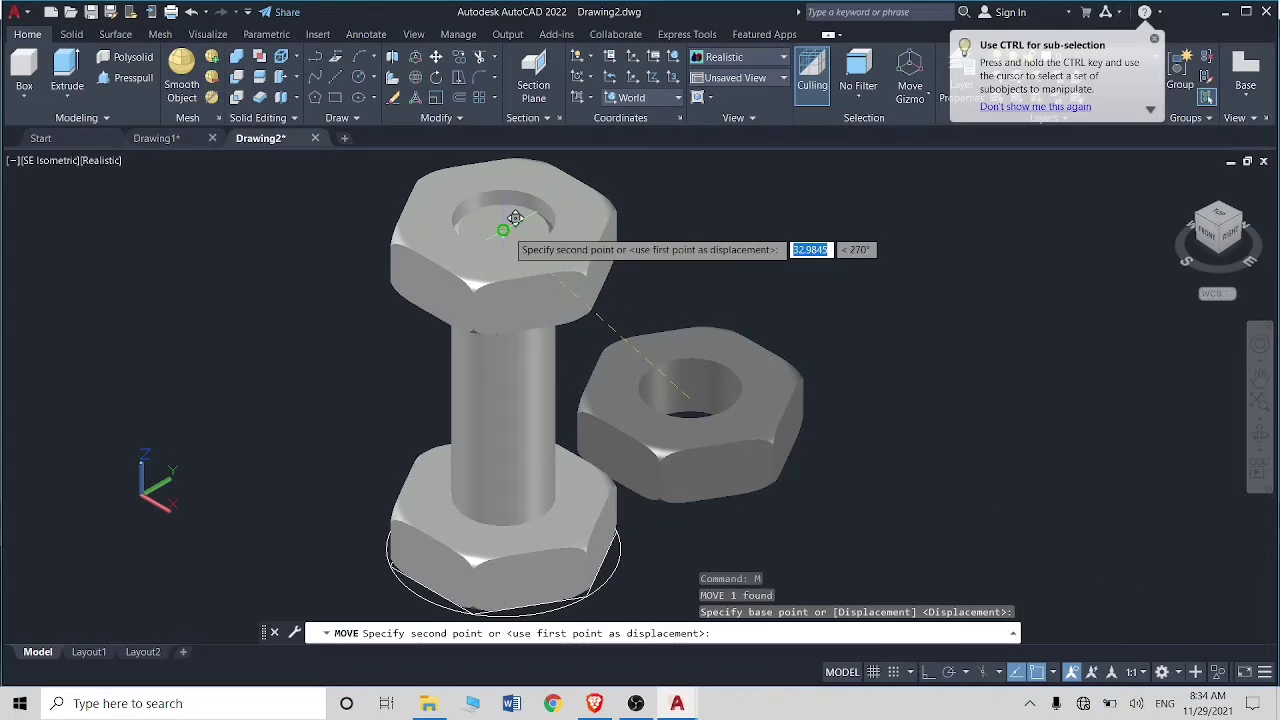
pyautogui.click(514, 219)
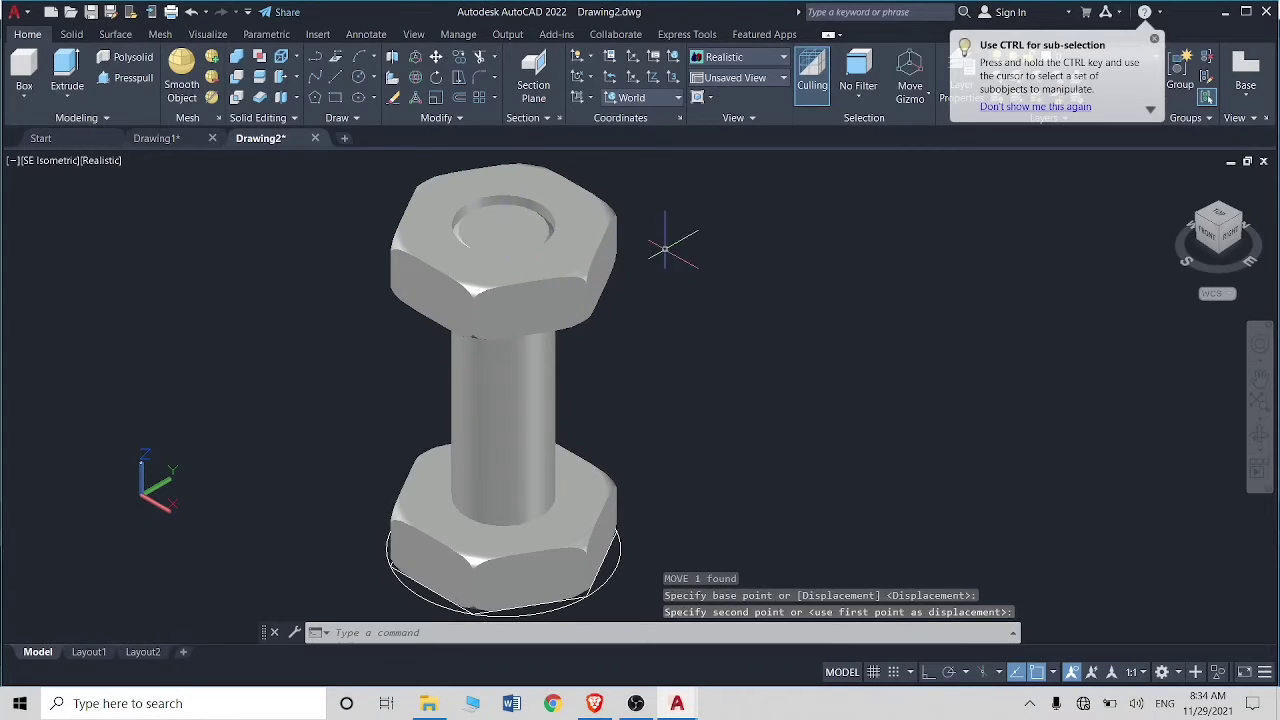
pyautogui.click(551, 287)
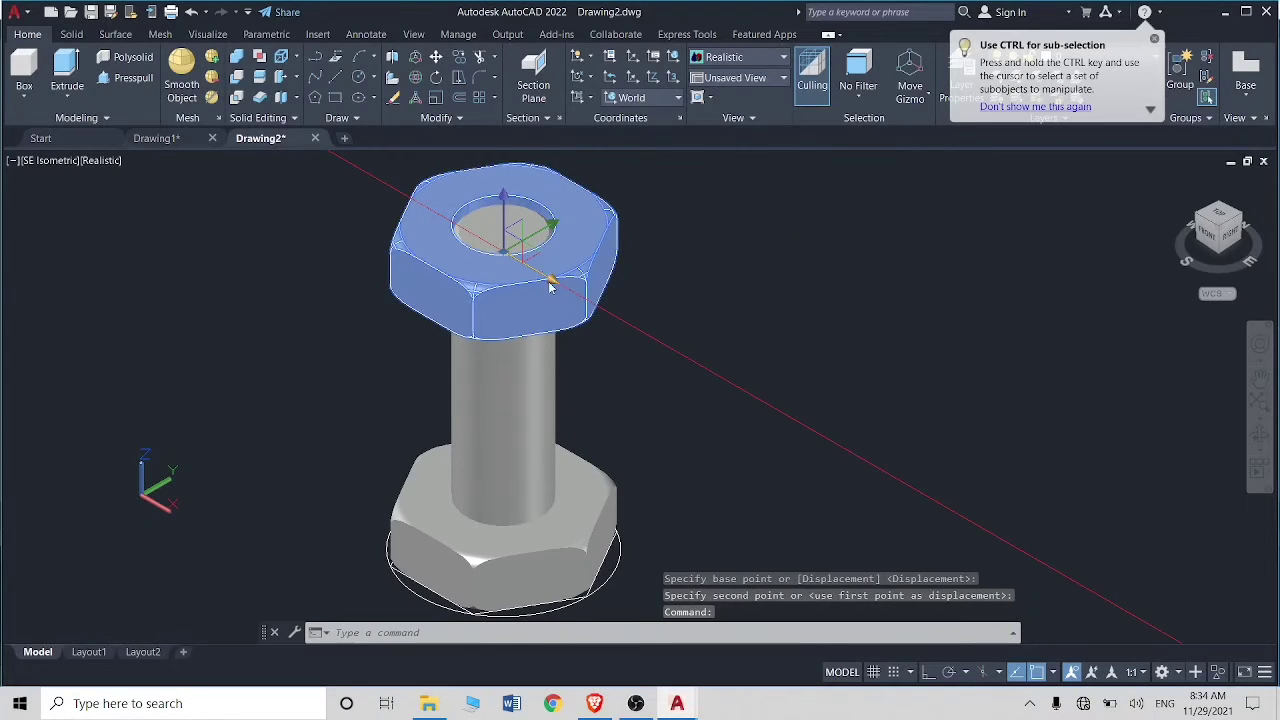
pyautogui.click(515, 238)
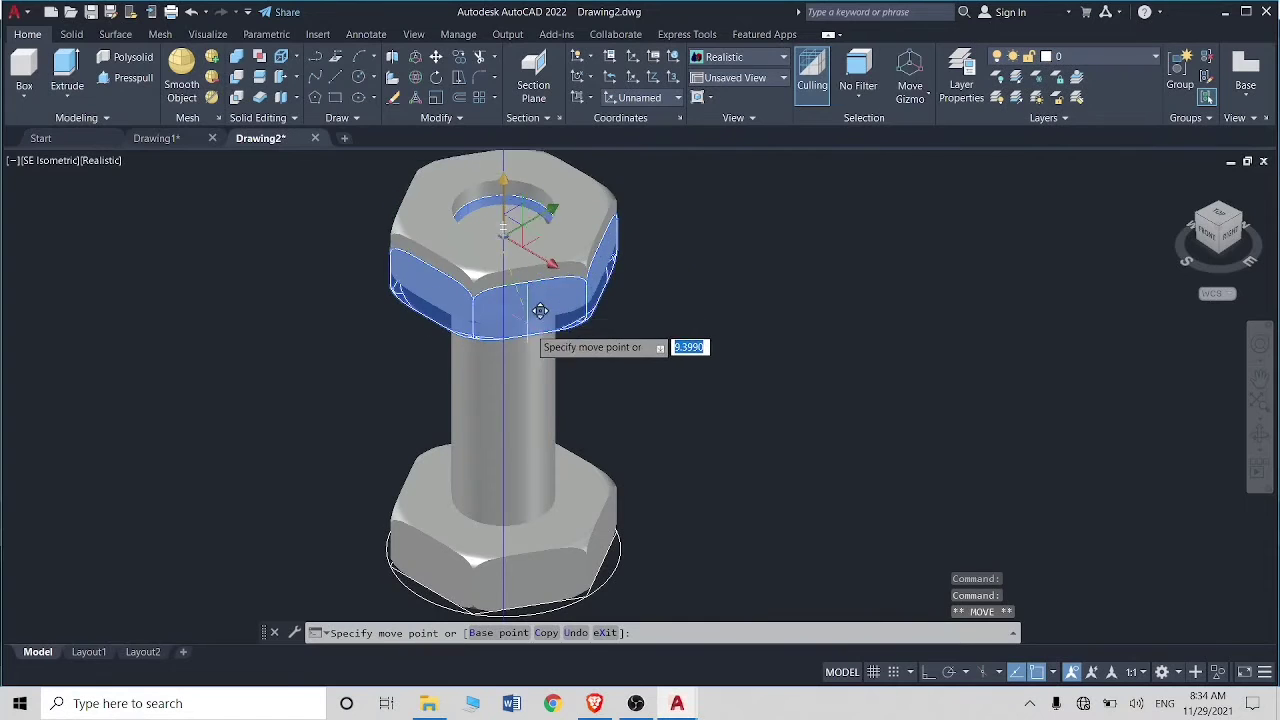
pyautogui.click(508, 338)
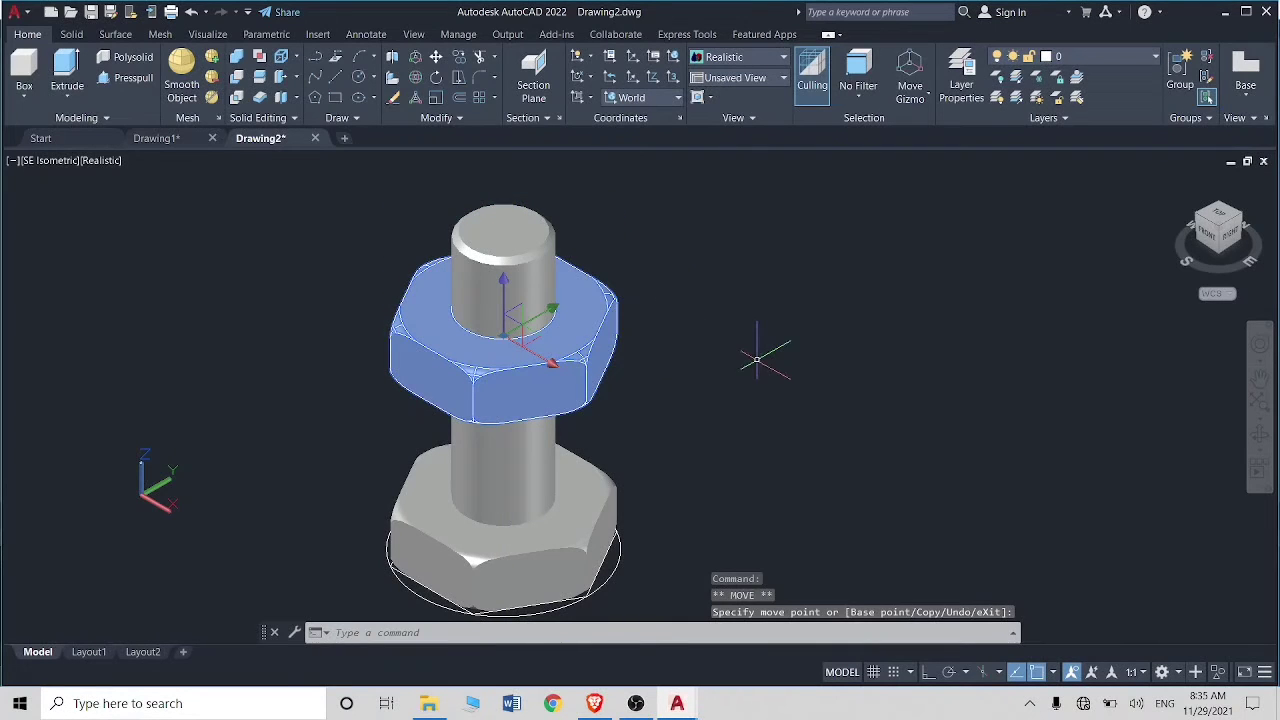
pyautogui.press('Escape')
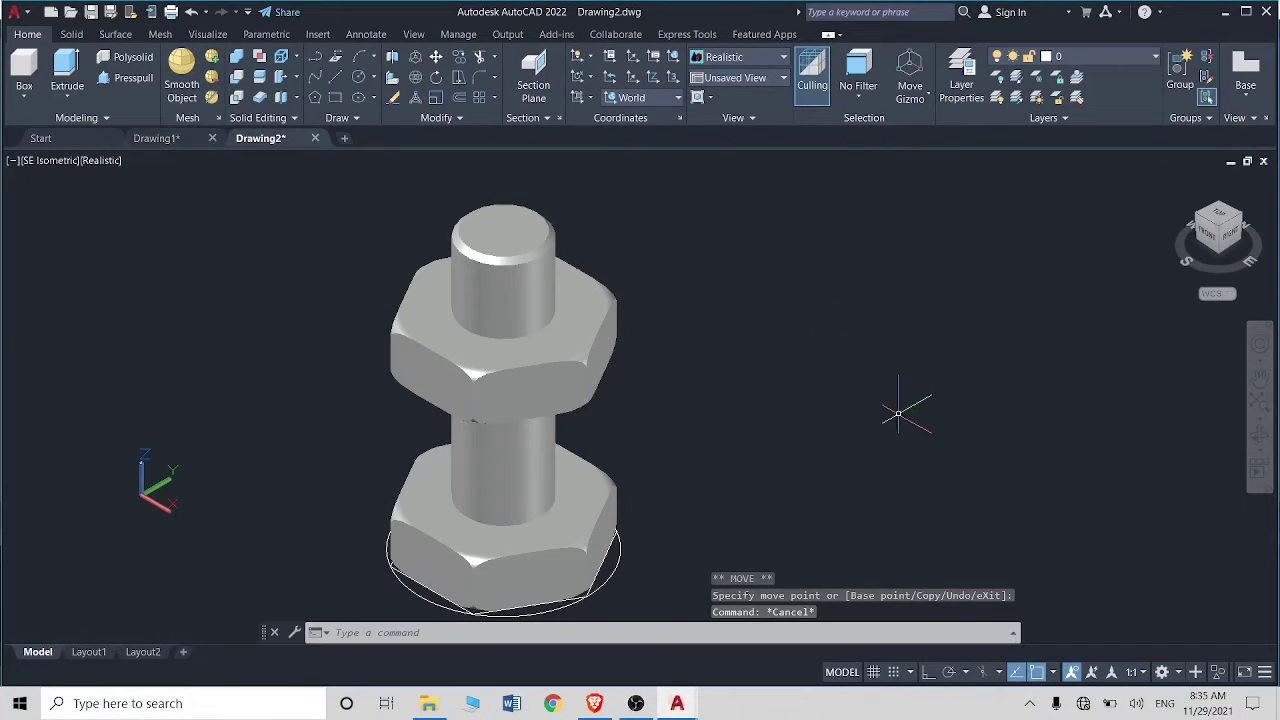
# Step: Orbit the model to a front view of the bolt shaft and hex head
pyautogui.moveTo(826, 429)
pyautogui.keyDown('shift'); pyautogui.mouseDown(button='middle')
pyautogui.moveTo(837, 391)
pyautogui.moveTo(863, 394)
pyautogui.moveTo(940, 317)
pyautogui.moveTo(786, 354)
pyautogui.moveTo(663, 357)
pyautogui.moveTo(663, 334)
pyautogui.moveTo(695, 321)
pyautogui.moveTo(714, 440)
pyautogui.moveTo(774, 491)
pyautogui.moveTo(794, 536)
pyautogui.moveTo(714, 566)
pyautogui.moveTo(760, 480)
pyautogui.moveTo(855, 388)
pyautogui.mouseUp(button='middle'); pyautogui.keyUp('shift')
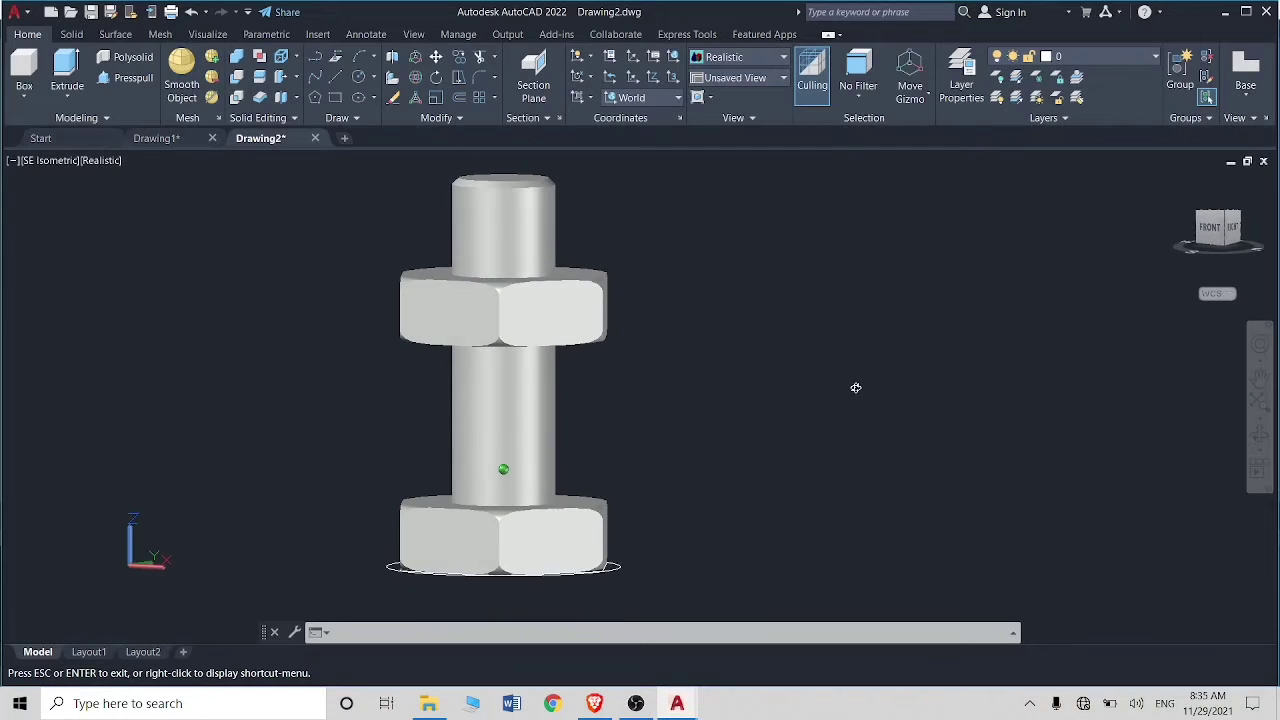
pyautogui.click(537, 403)
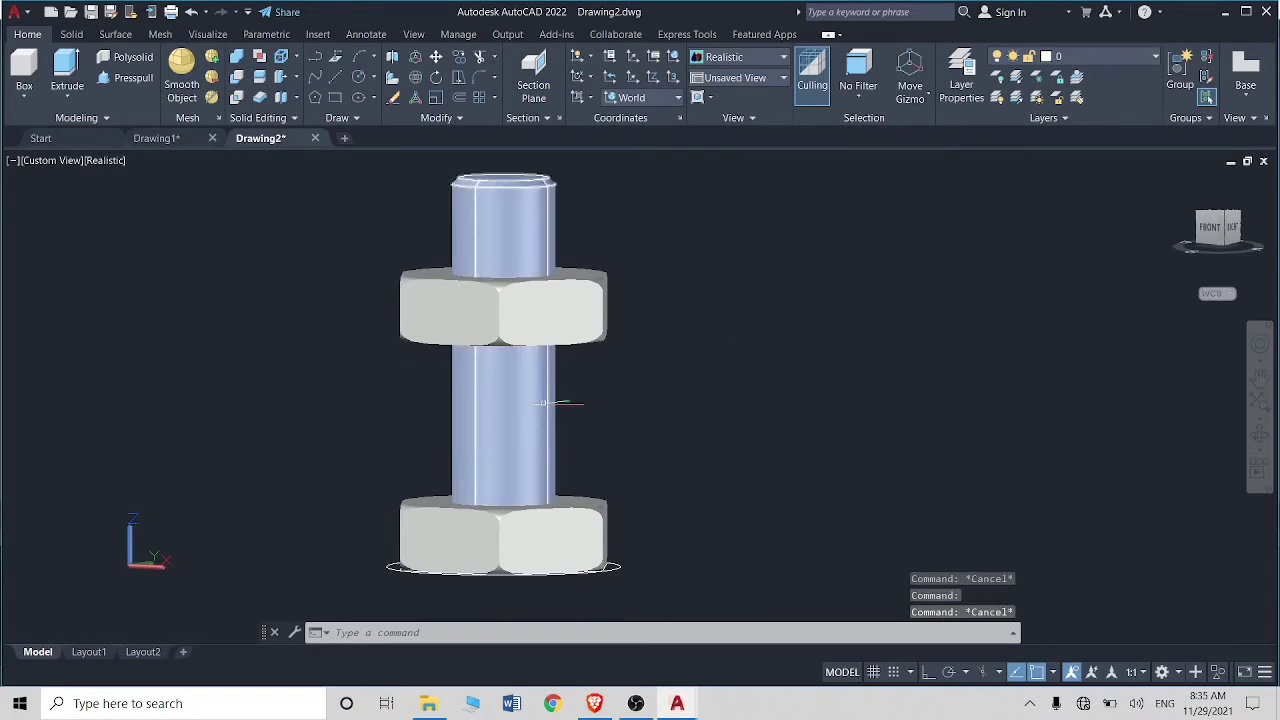
pyautogui.click(521, 492)
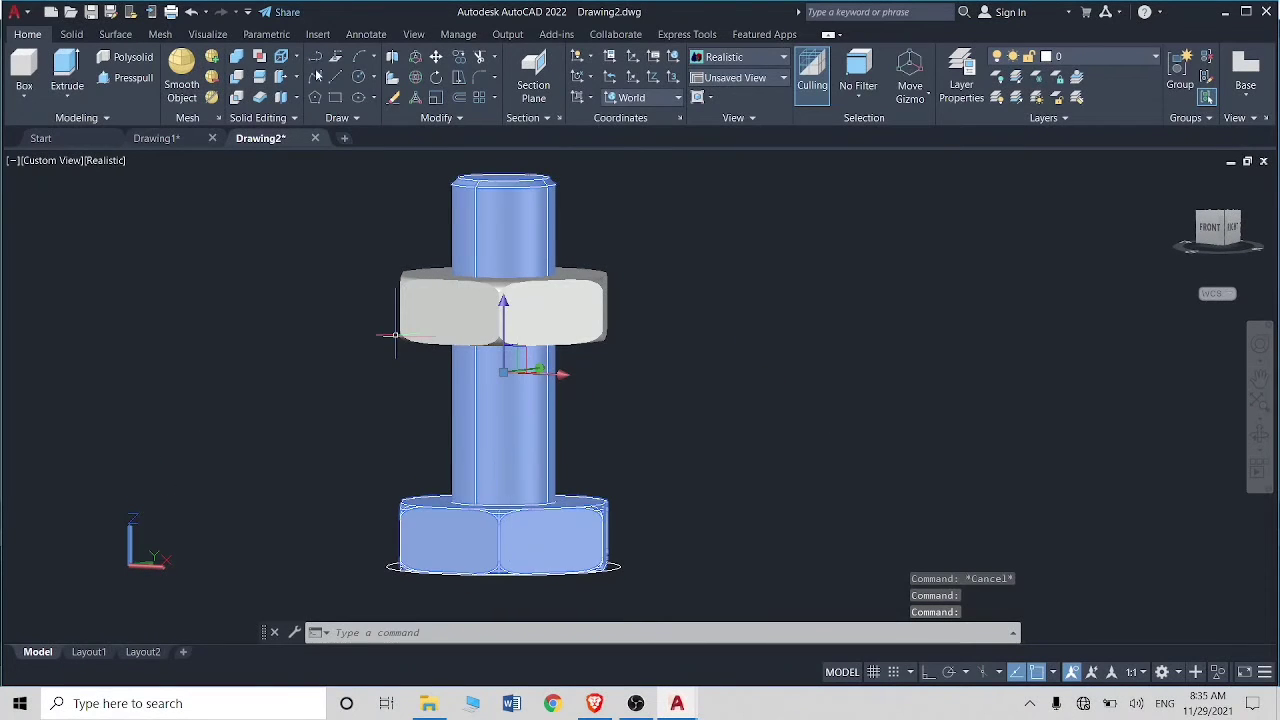
pyautogui.press('Escape')
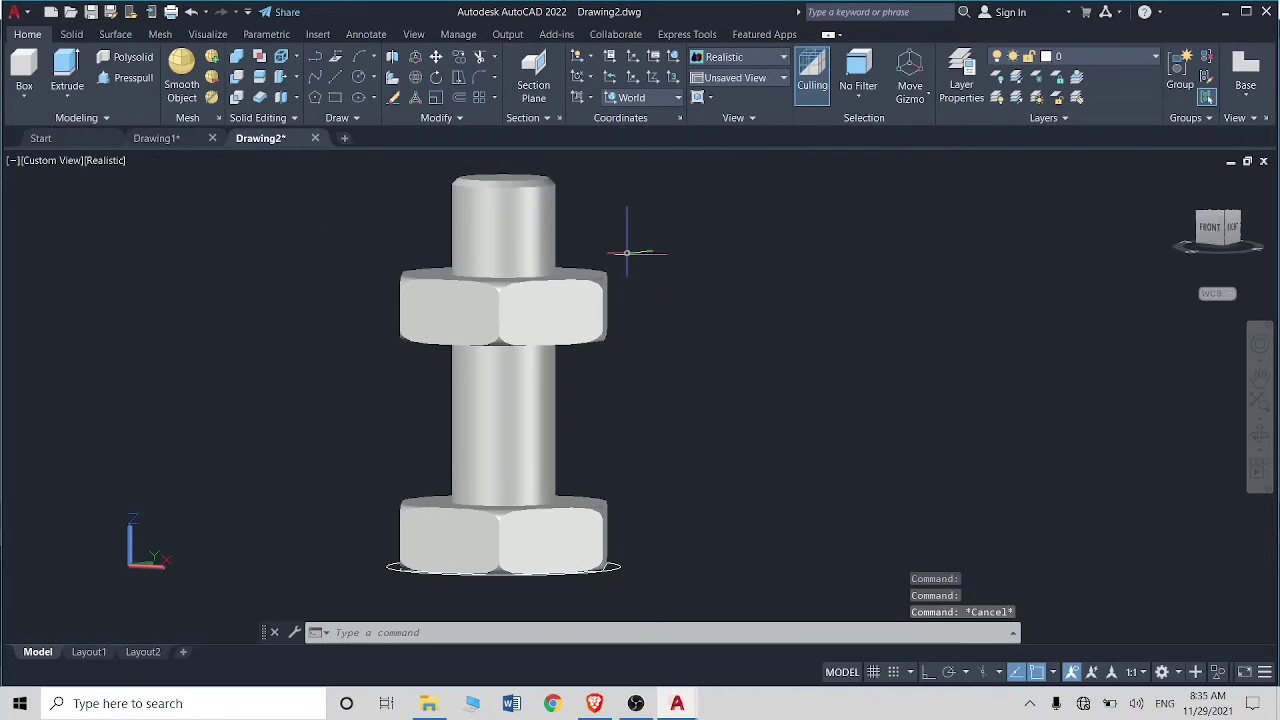
# Step: Union the shaft and hex head into one solid with UNI, then select it with the nut
pyautogui.write('un')
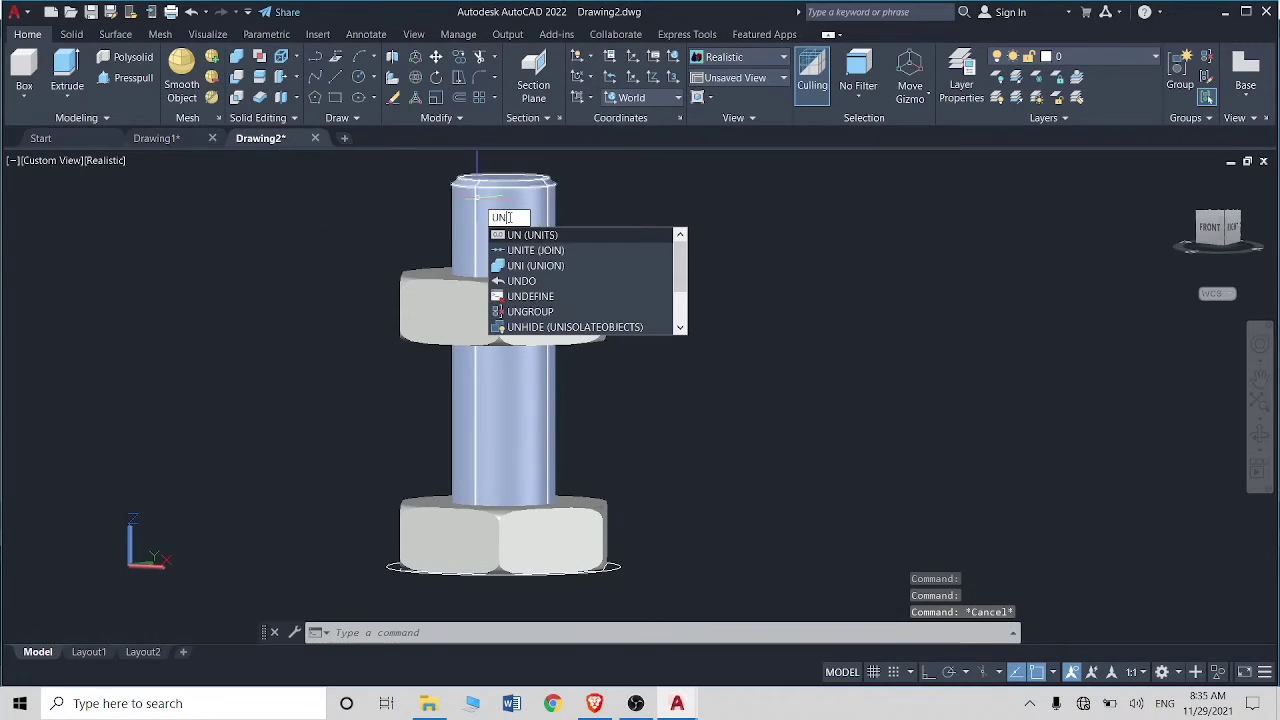
pyautogui.press('Escape')
pyautogui.write('uni')
pyautogui.press('Return')
pyautogui.click(514, 266)
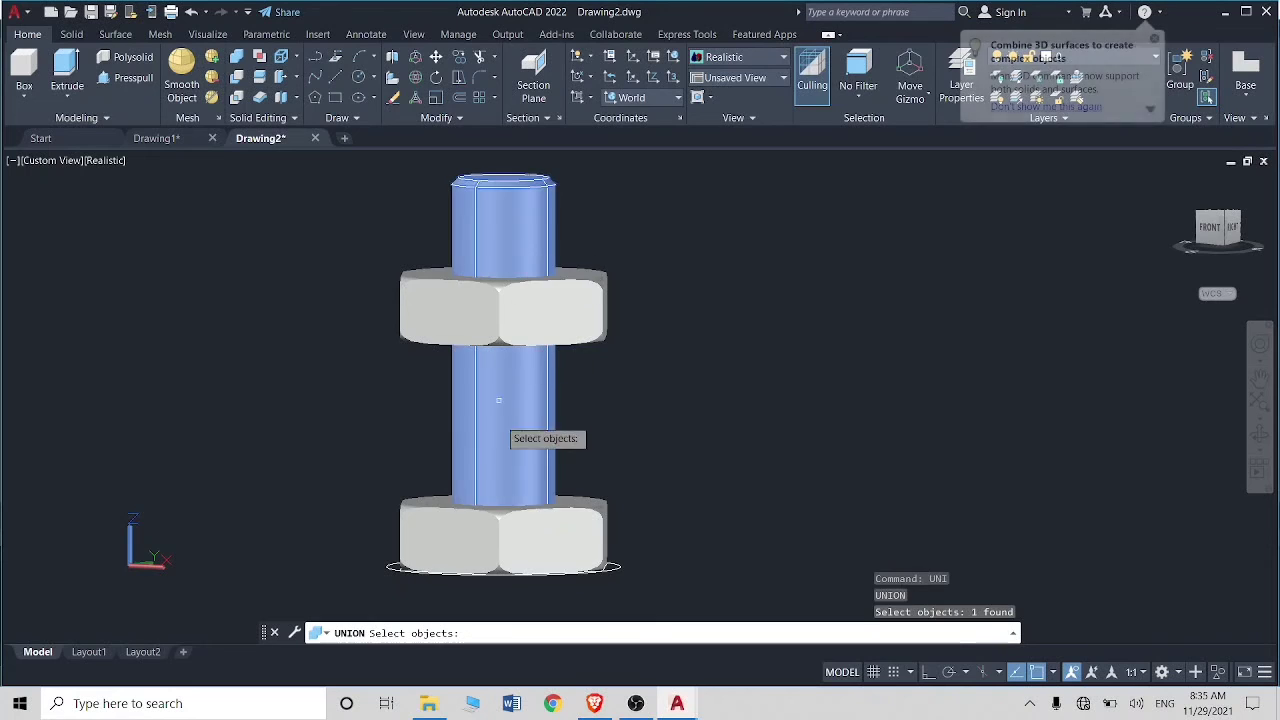
pyautogui.click(531, 550)
pyautogui.press('Return')
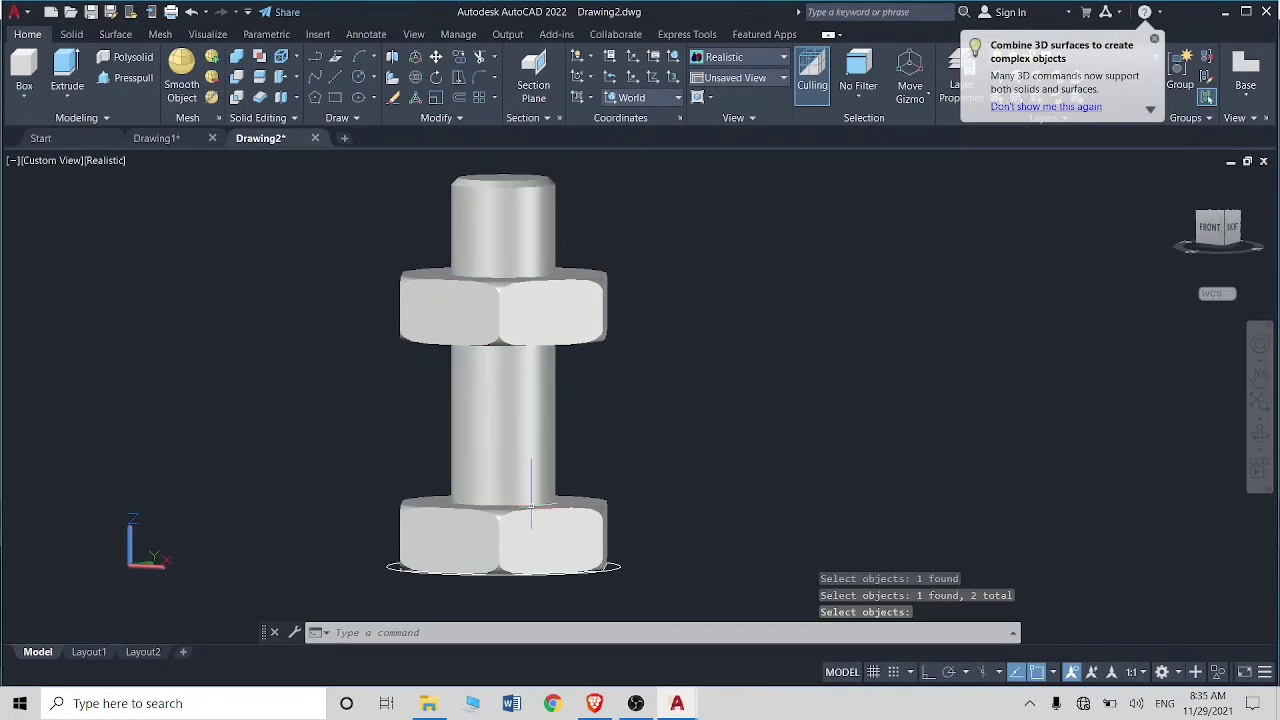
pyautogui.press('Return')
pyautogui.click(475, 292)
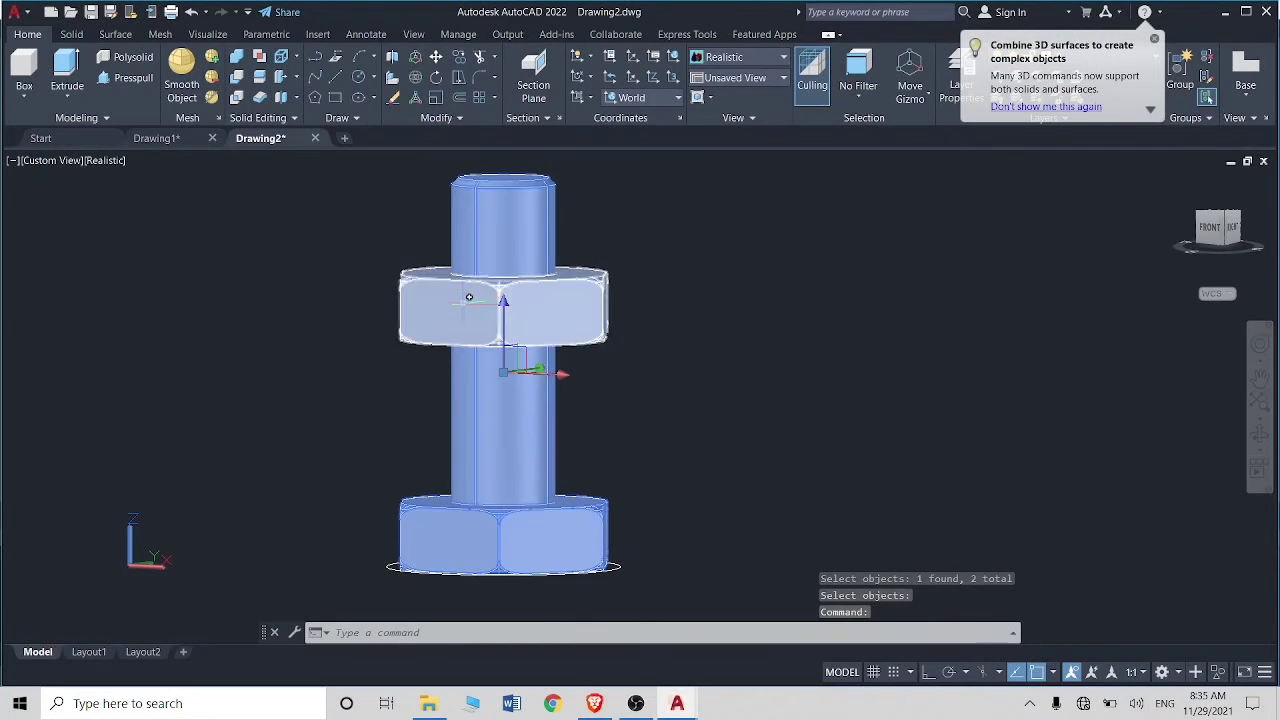
# Step: 3D-rotate the bolt and nut 270° about the shaft centre, with Ortho on, so the axis runs left to right
pyautogui.click(413, 76)
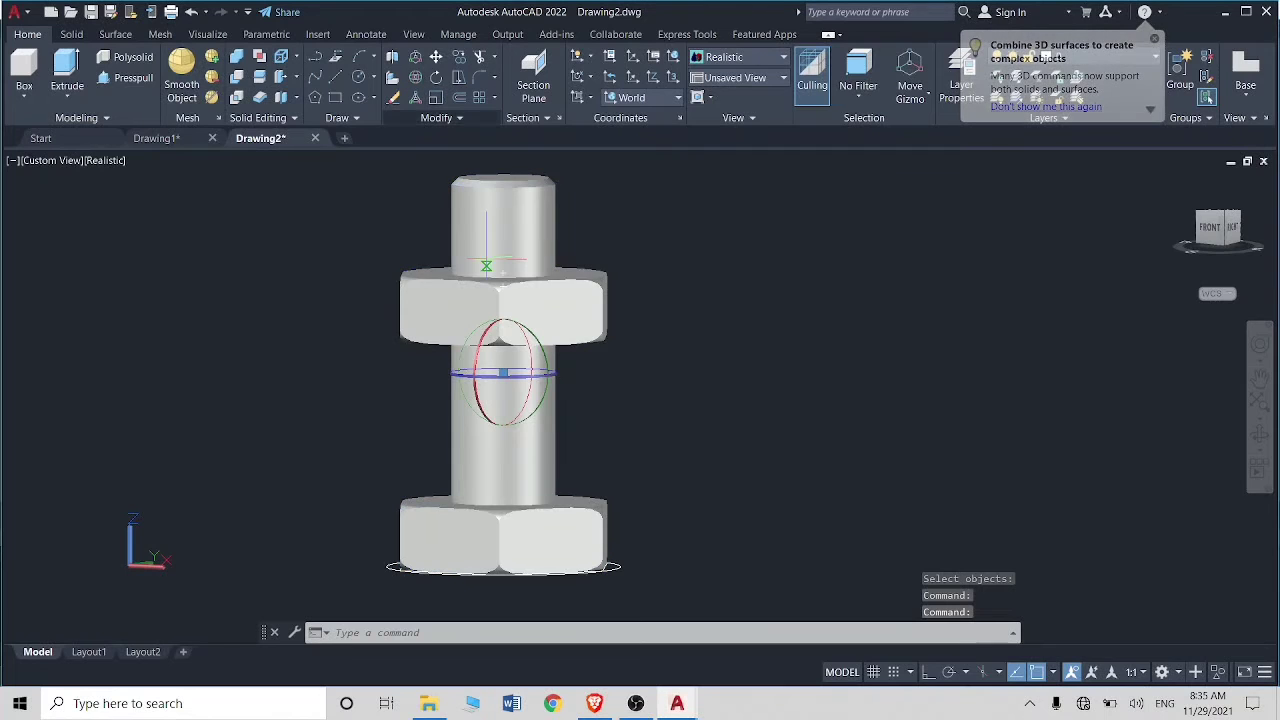
pyautogui.click(530, 335)
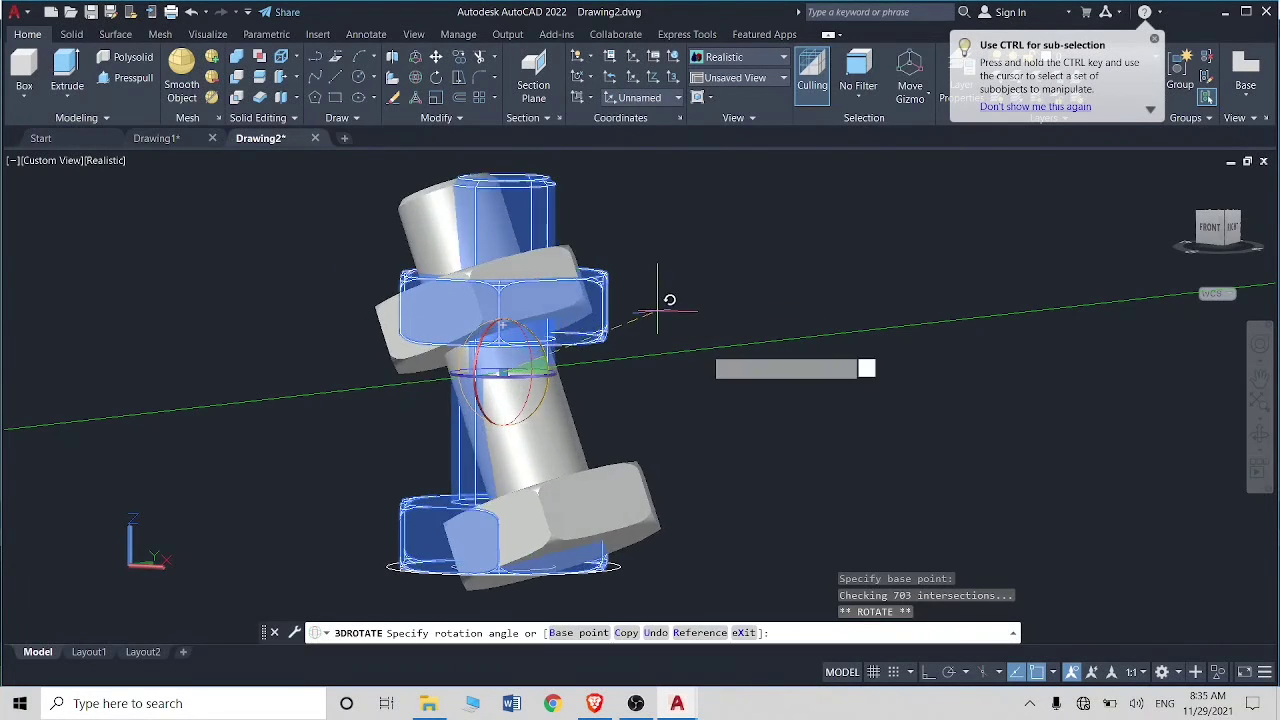
pyautogui.click(928, 672)
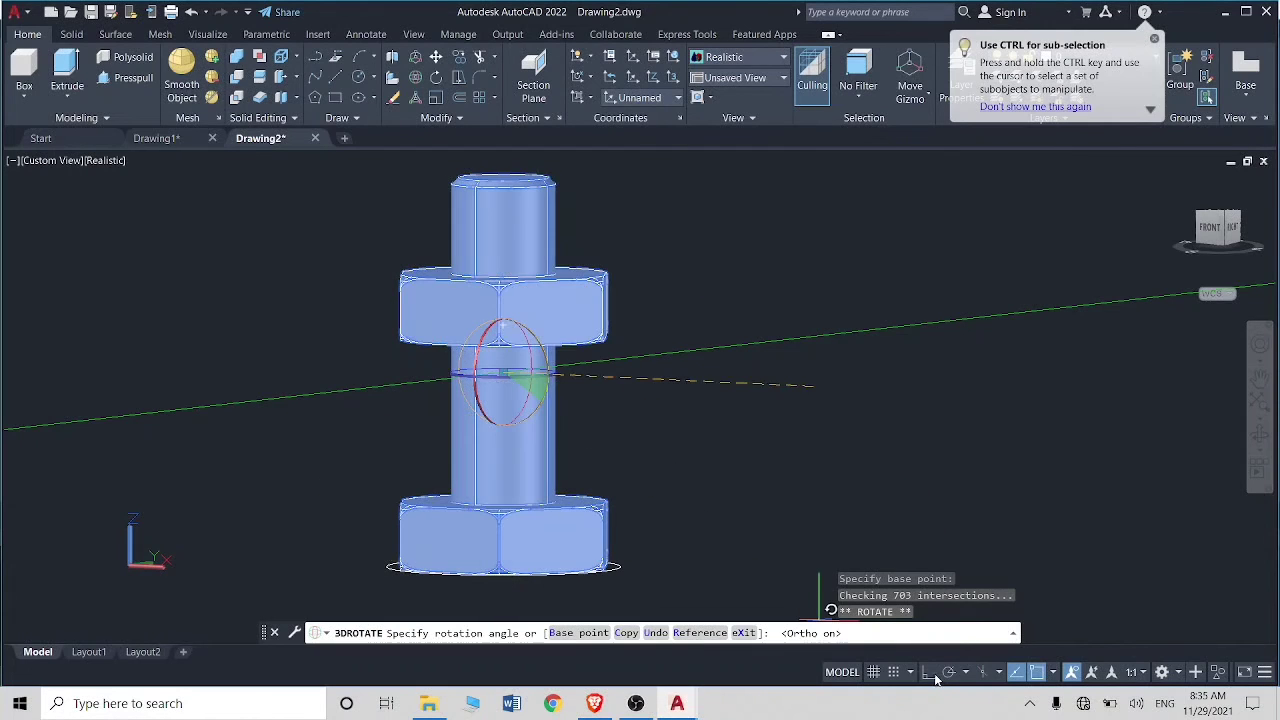
pyautogui.click(403, 517)
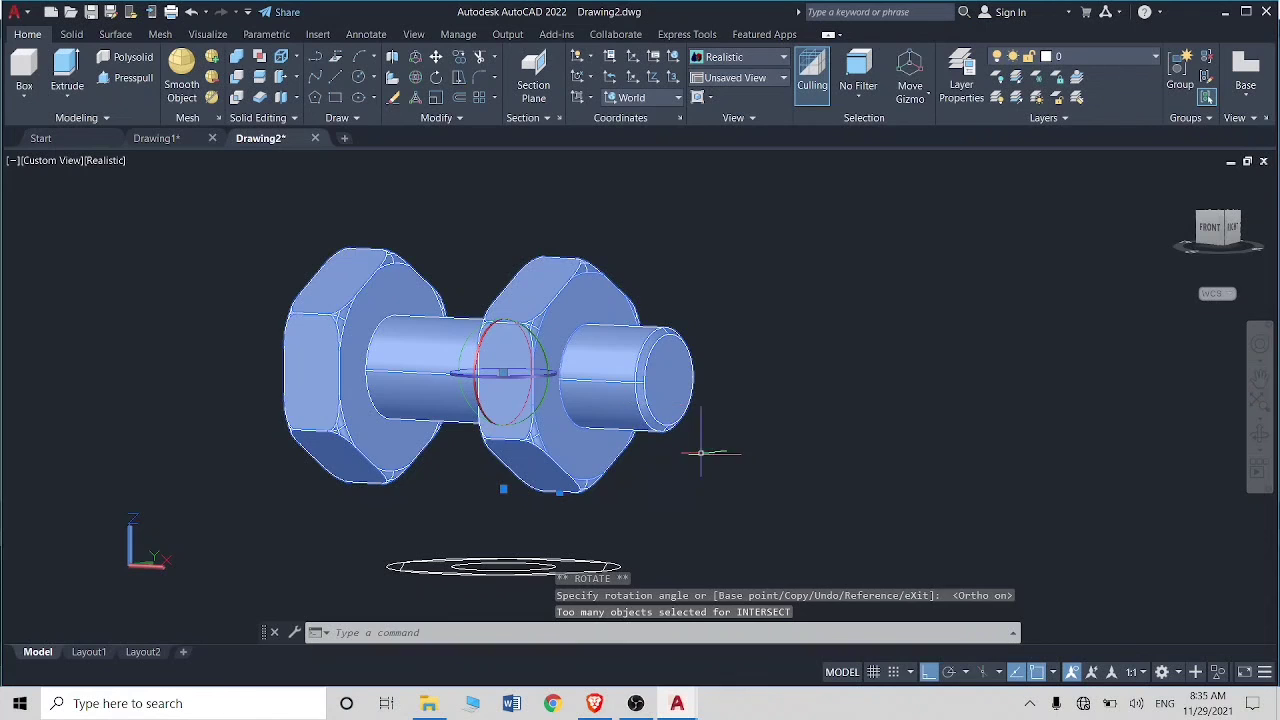
pyautogui.press('Escape')
pyautogui.scroll(2, 446, 498)
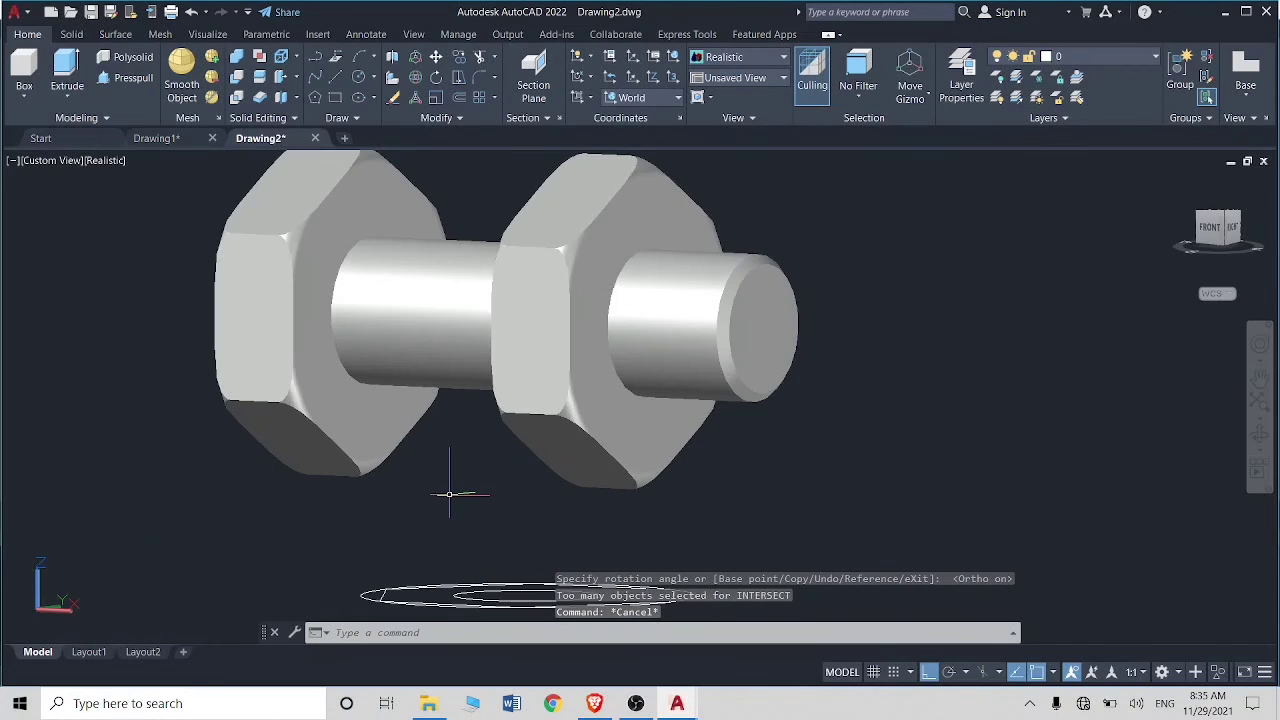
pyautogui.scroll(-1, 444, 505)
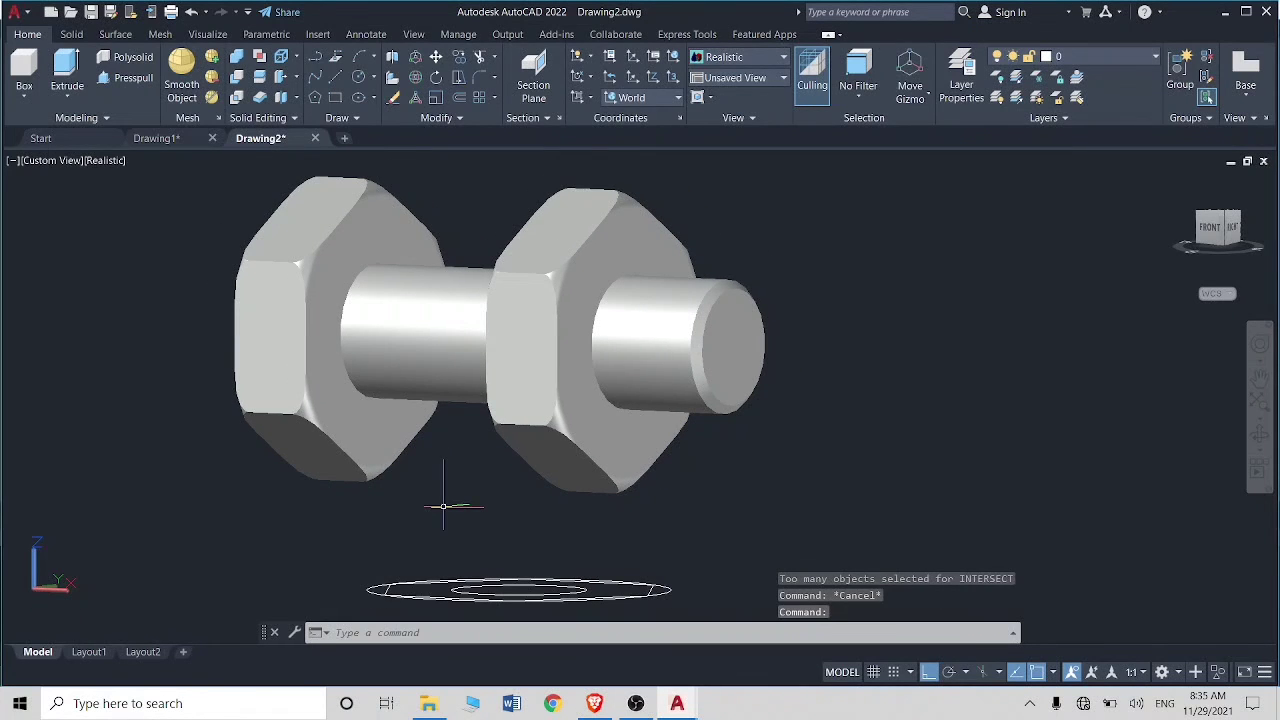